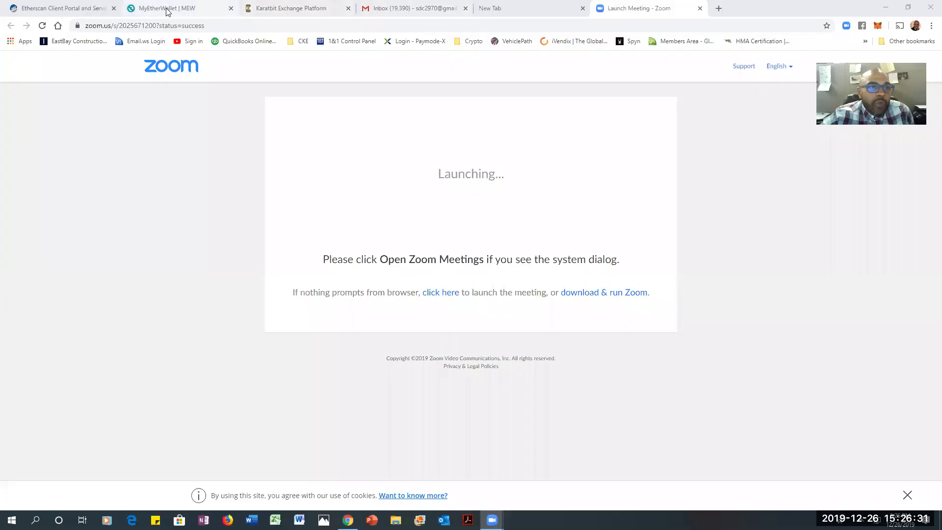
In MyEtherWallet's Access My Wallet flow, choose Hardware and then Trezor
click(165, 13)
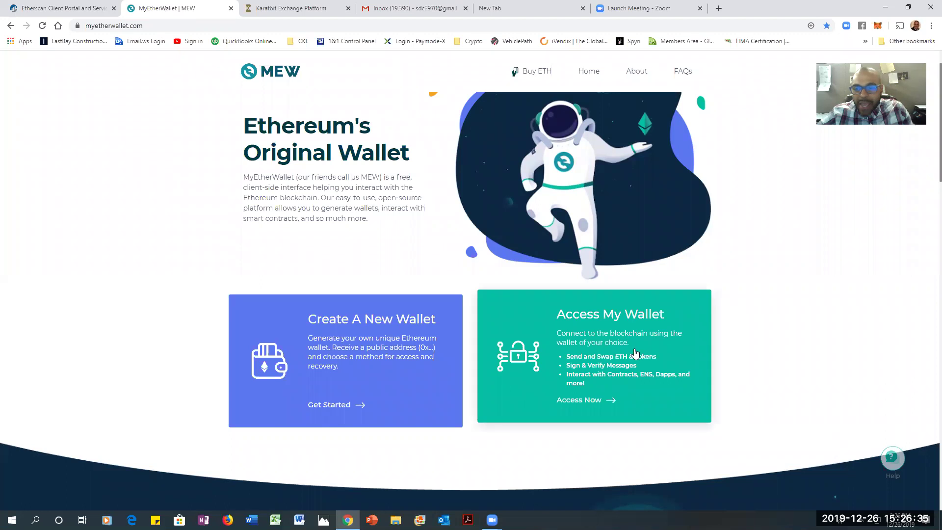
click(543, 343)
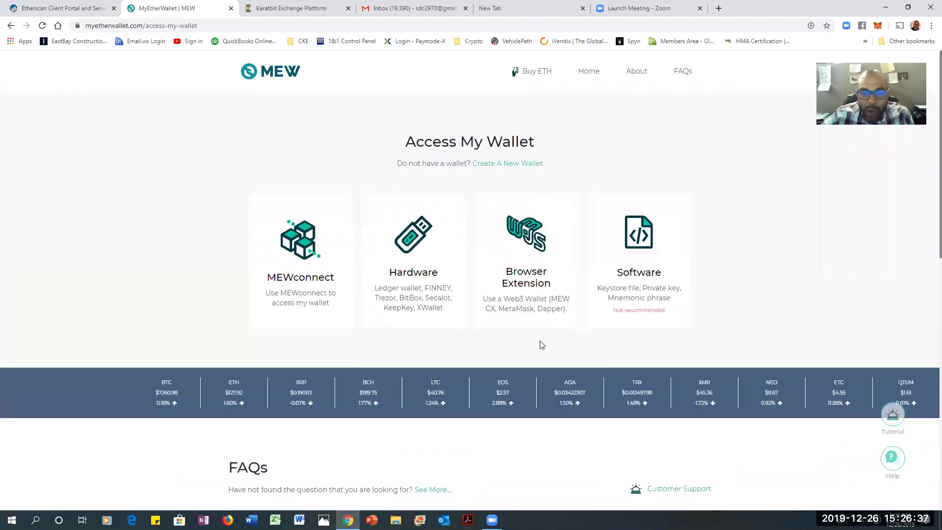
click(413, 274)
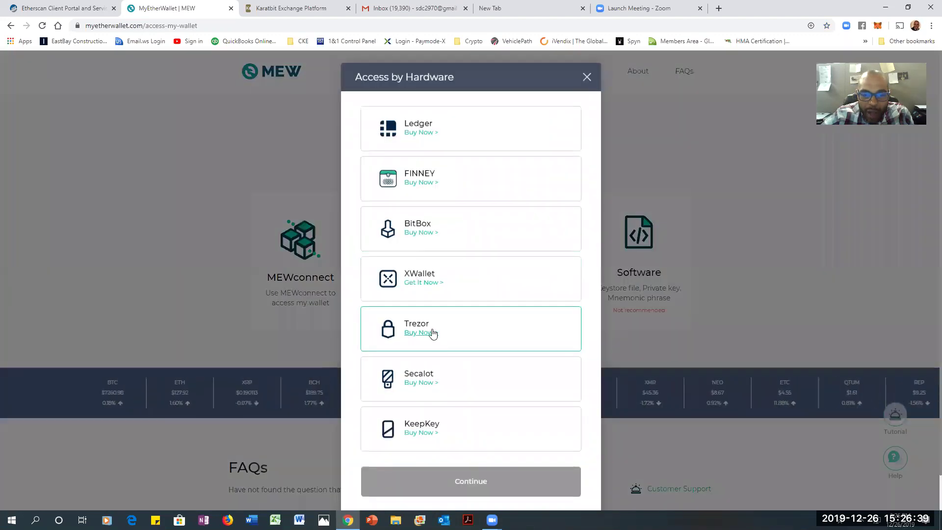
click(419, 327)
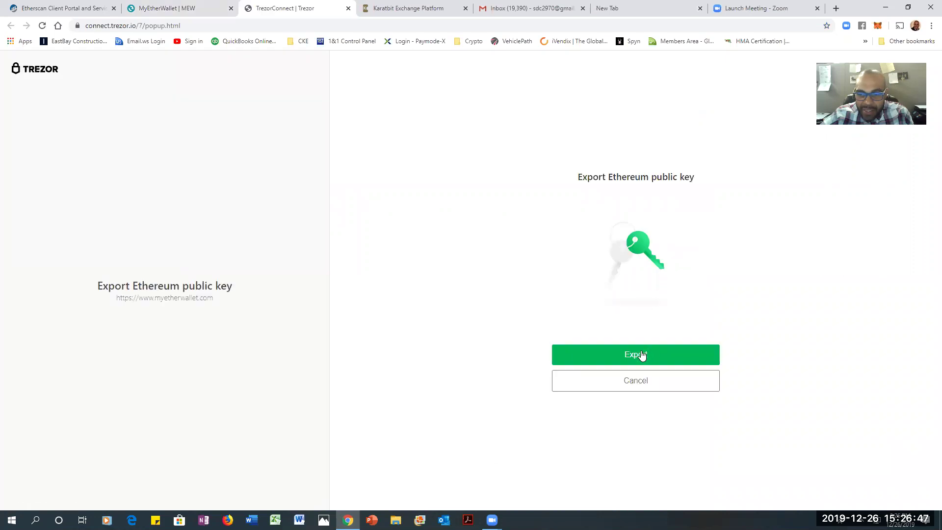
Export the Ethereum public key and unlock the Trezor by entering and confirming its PIN
click(641, 354)
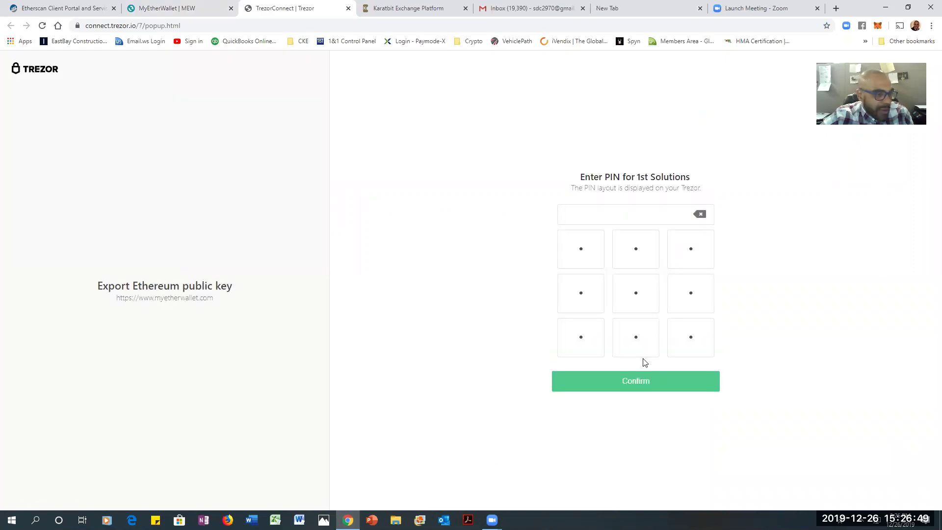
click(568, 336)
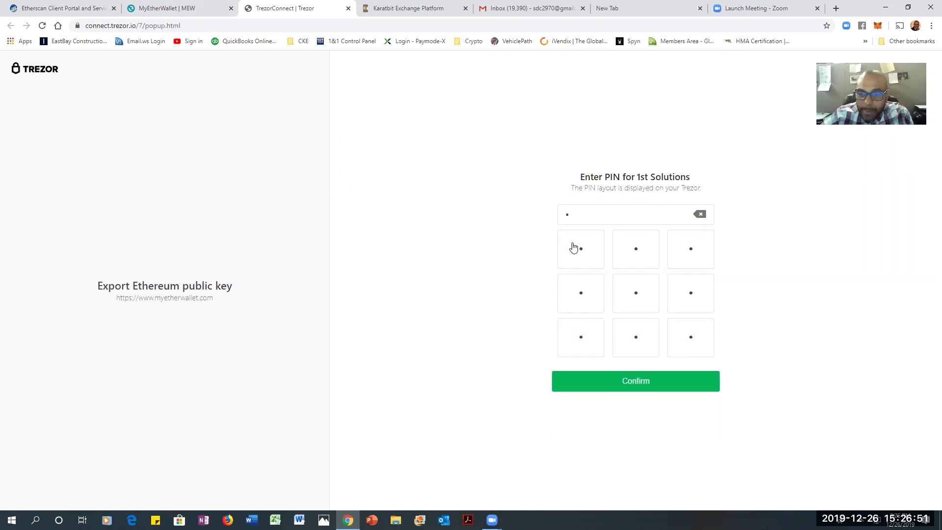
click(576, 250)
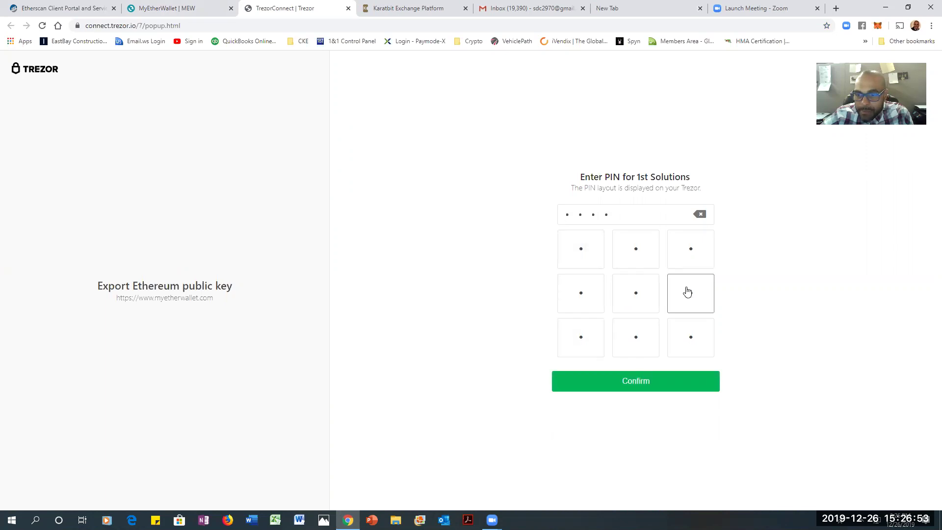
click(636, 249)
click(641, 388)
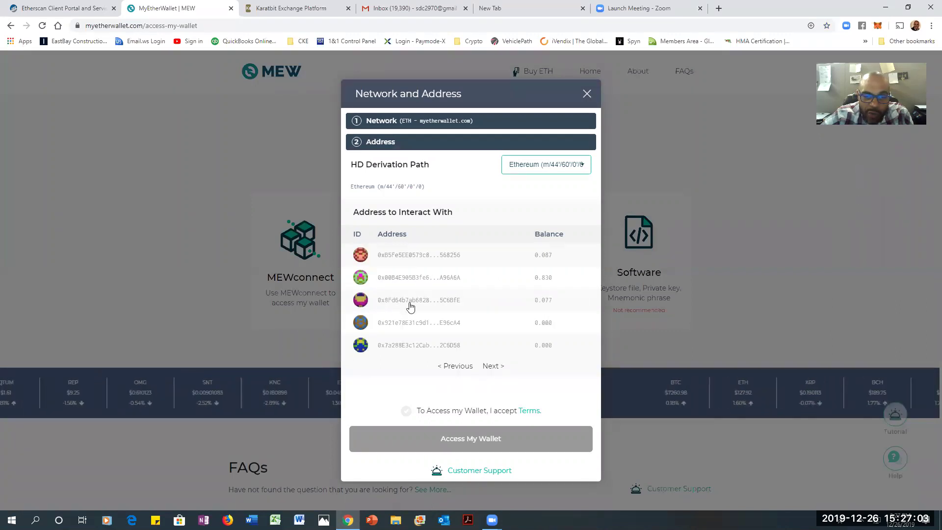
Find the KaratBank Coin holder in the Etherscan Watch List, then go back to MyEtherWallet
click(45, 9)
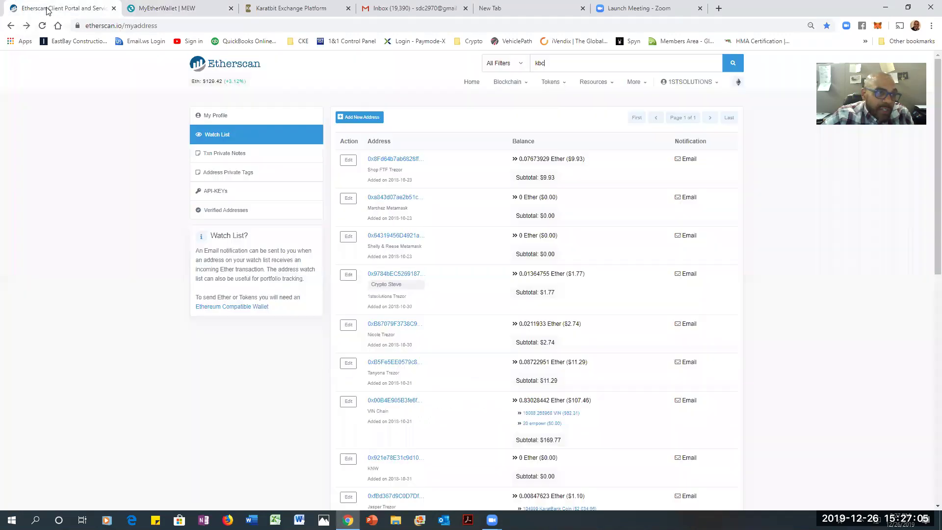
scroll(550, 398, down, 3)
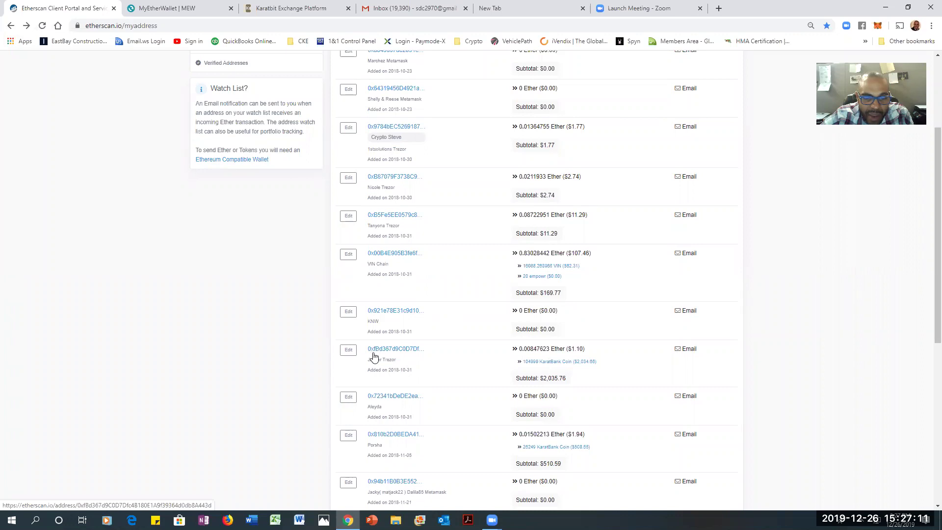
click(165, 11)
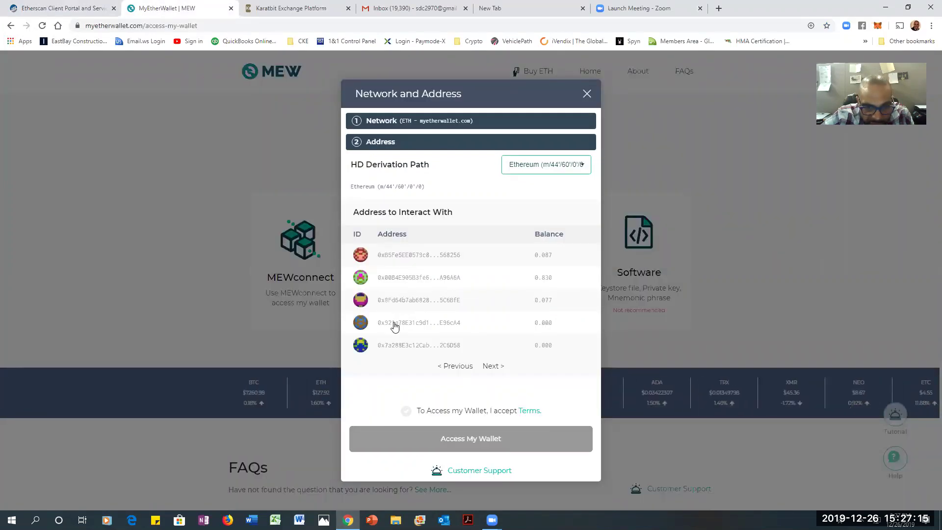
Access the wallet at 0xfBd367...8A443d from the next address page, accepting the terms
click(493, 367)
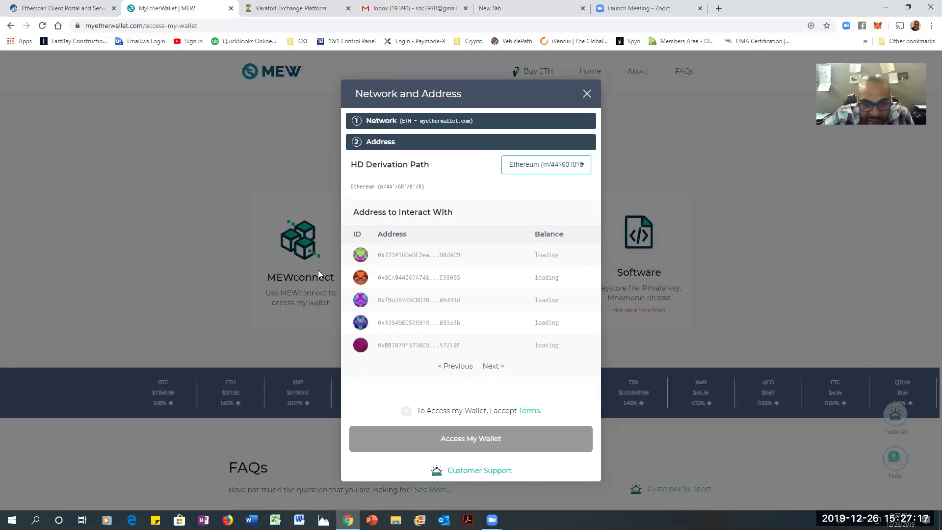
click(400, 305)
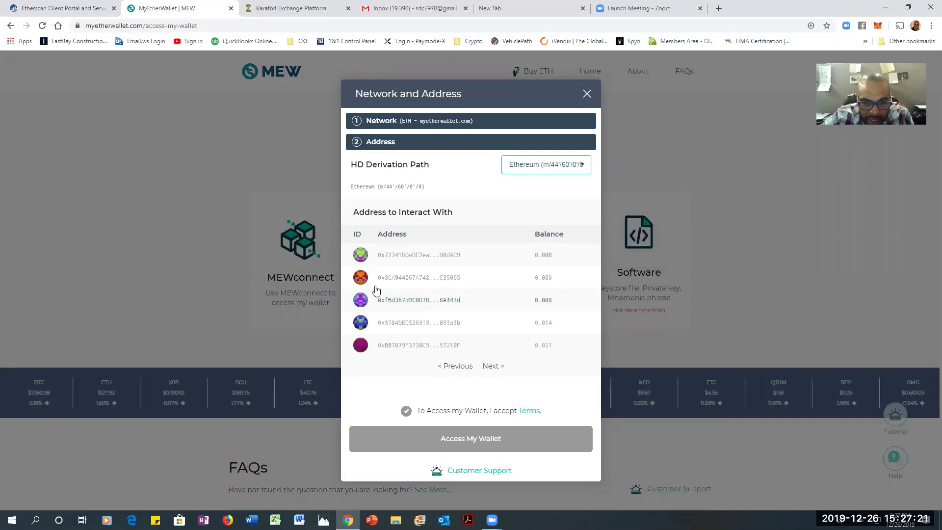
click(406, 415)
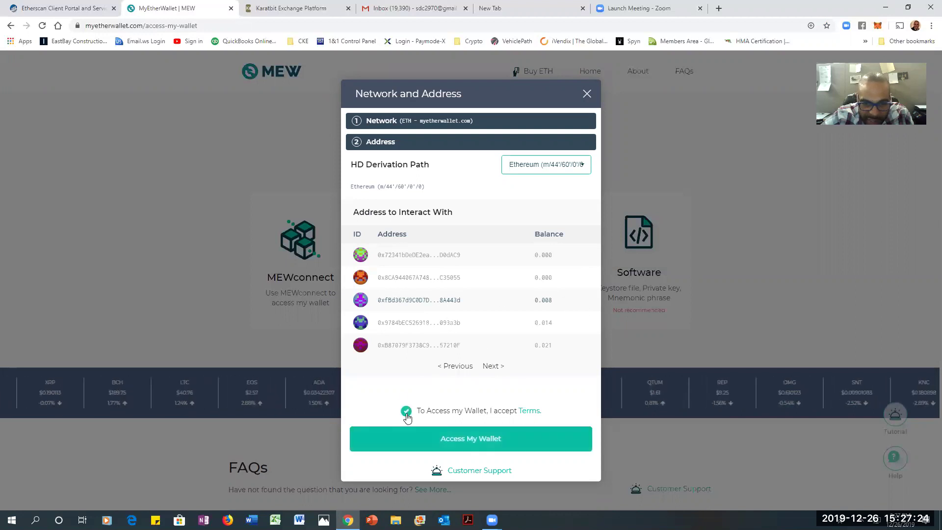
click(459, 440)
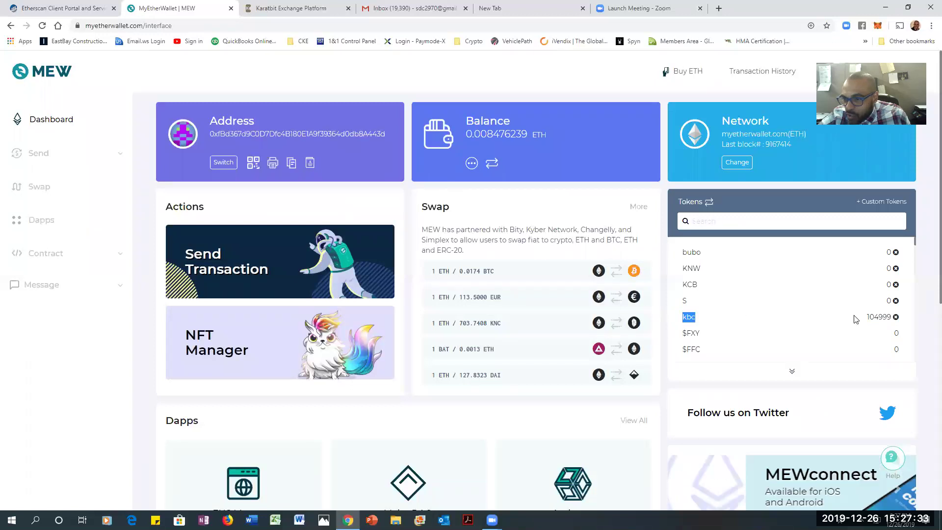
triple_click(880, 318)
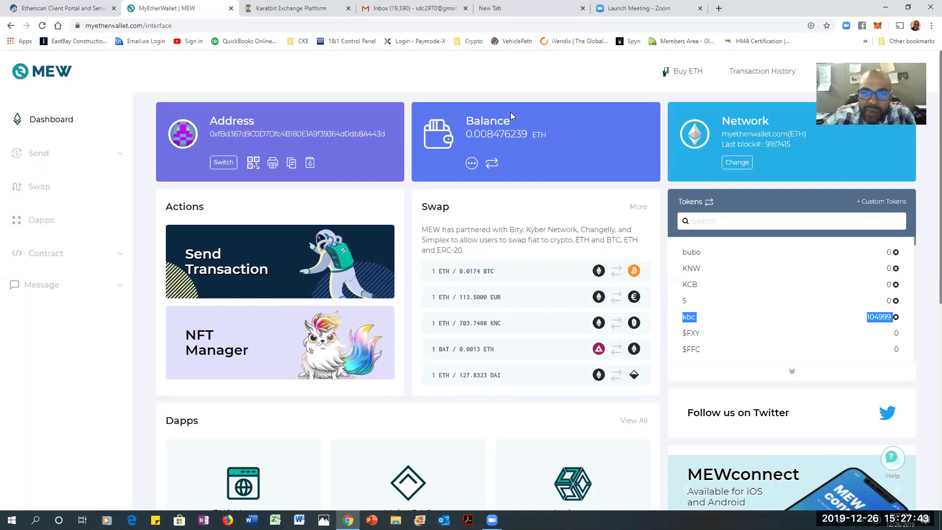
triple_click(571, 135)
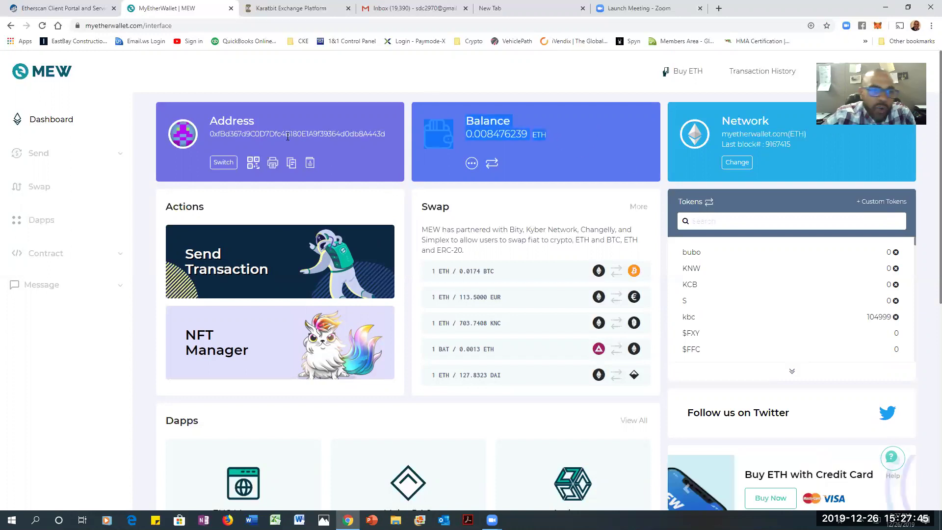
click(547, 138)
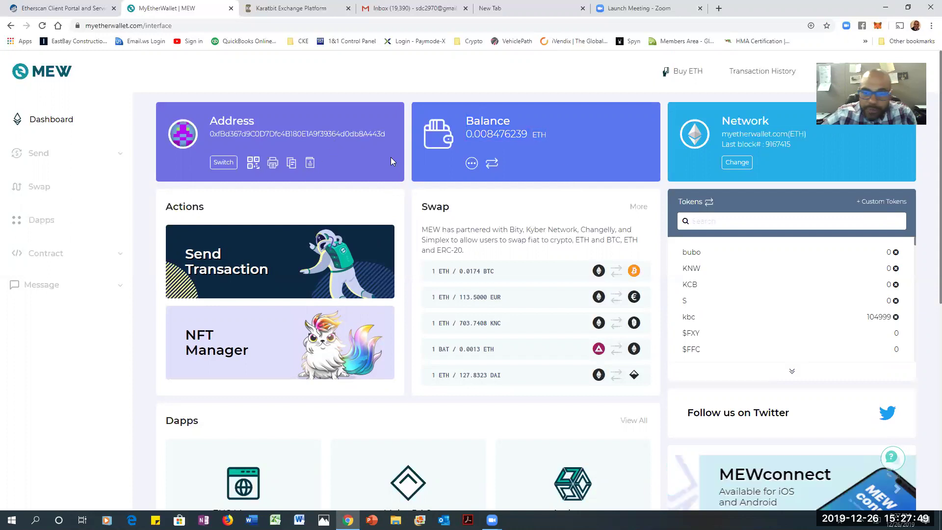
Start a kbc send transaction with the entire 104999 balance as the amount
click(205, 273)
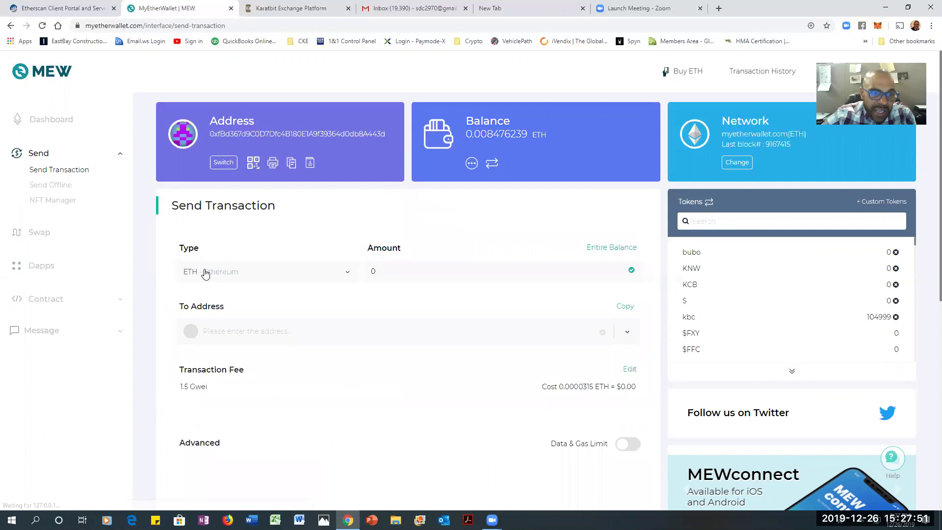
click(347, 275)
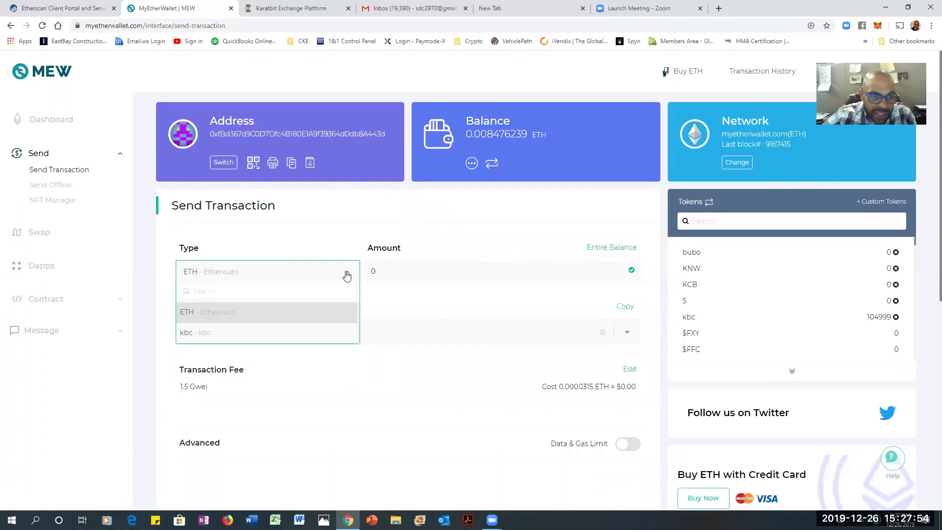
click(287, 333)
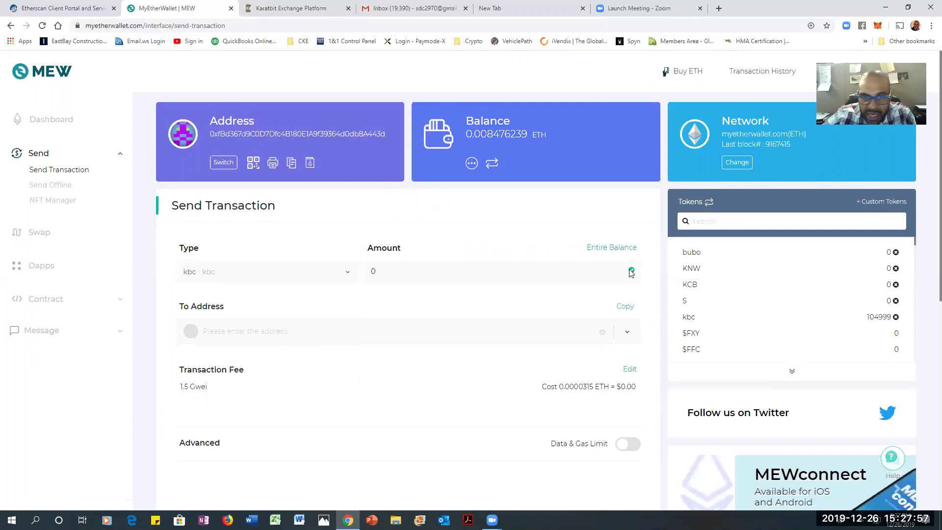
click(619, 248)
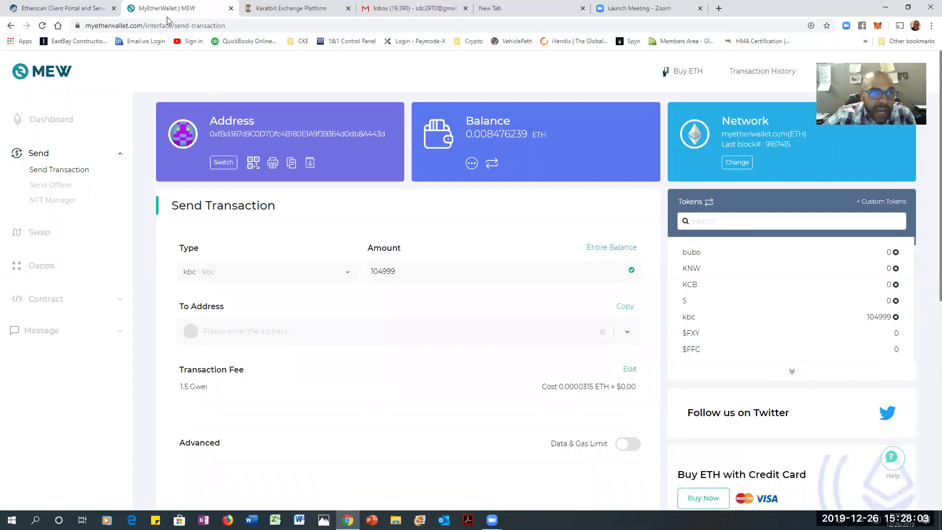
Copy KaratBit's KBC deposit address and come back to the MyEtherWallet send form
click(327, 8)
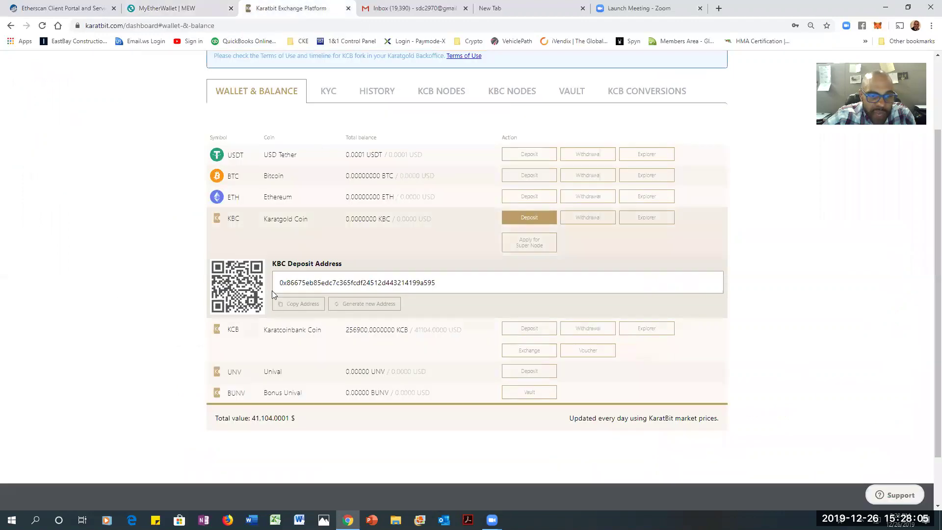
click(283, 305)
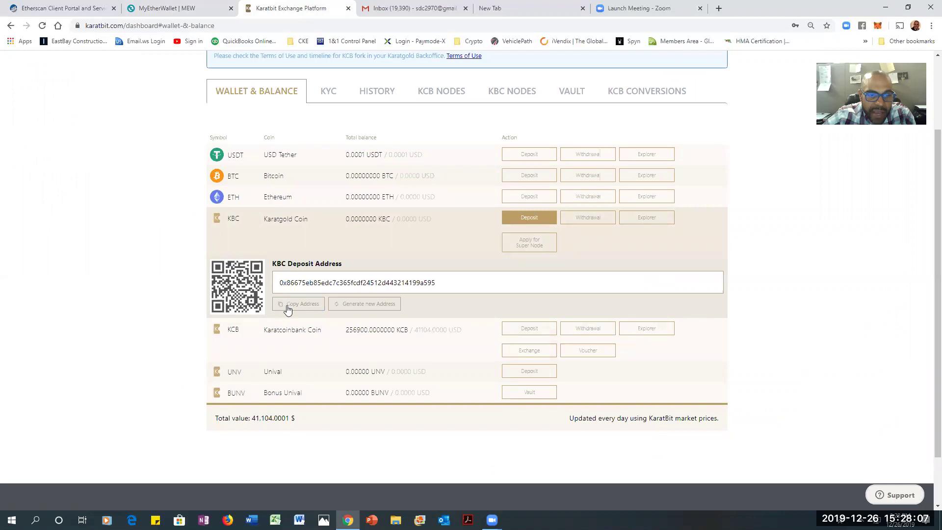
click(193, 8)
Paste KaratBit's KBC deposit address as the recipient and verify it against the KaratBit tab
click(266, 329)
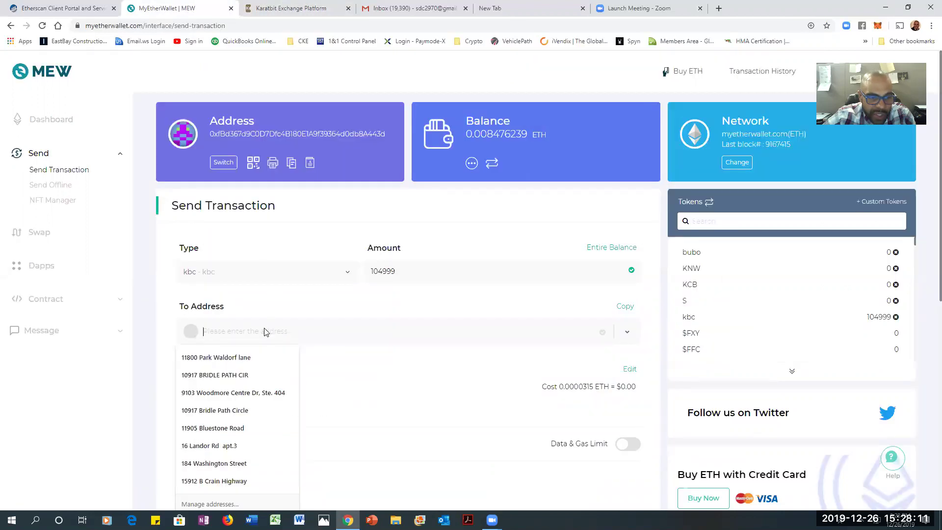
right_click(266, 332)
click(288, 408)
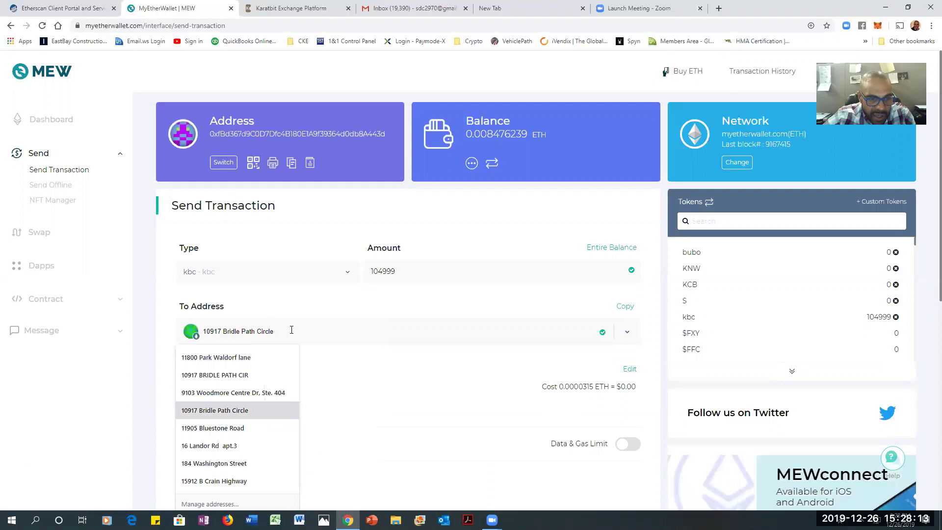
text(0x86675eb85edc7c365fcd24512d443214199a595)
click(406, 360)
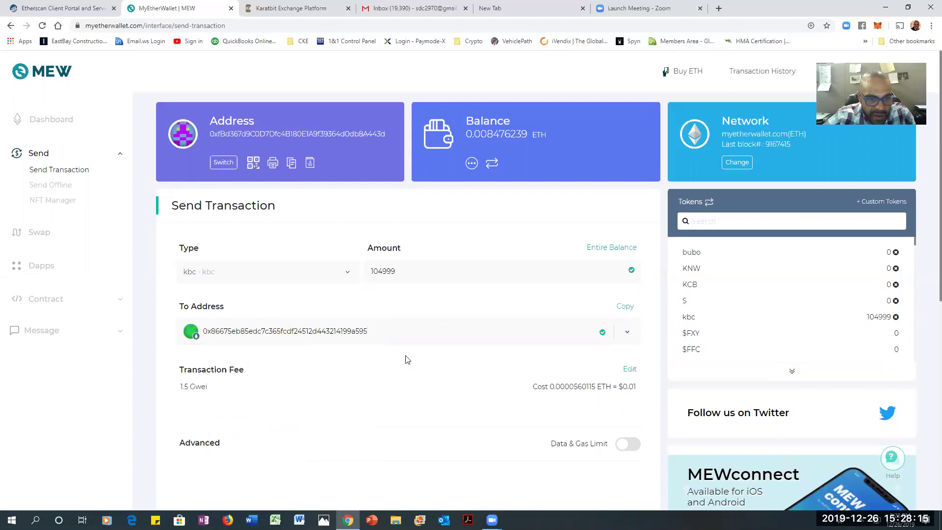
click(284, 9)
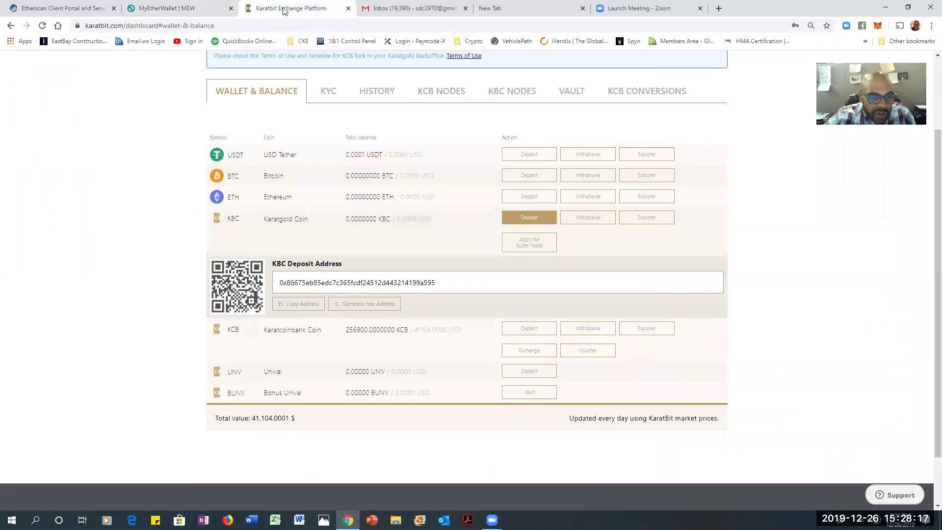
click(194, 12)
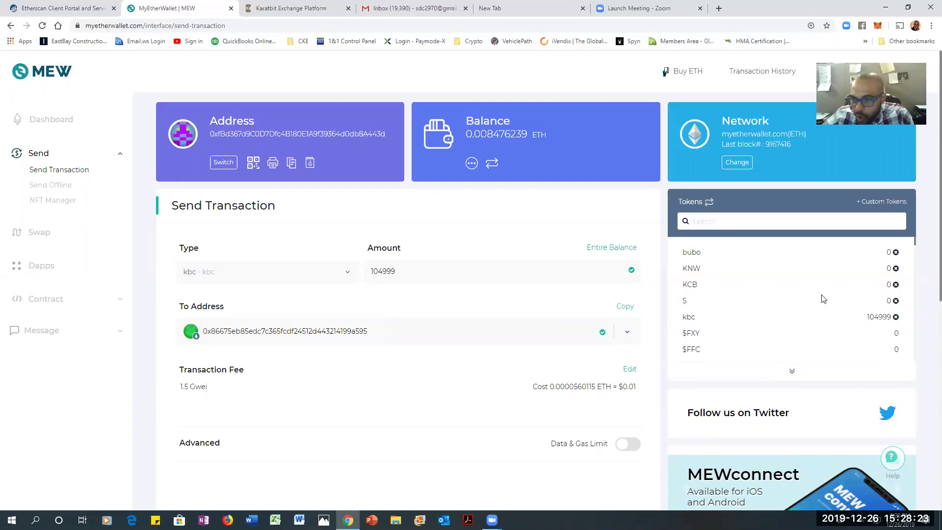
scroll(431, 389, down, 4)
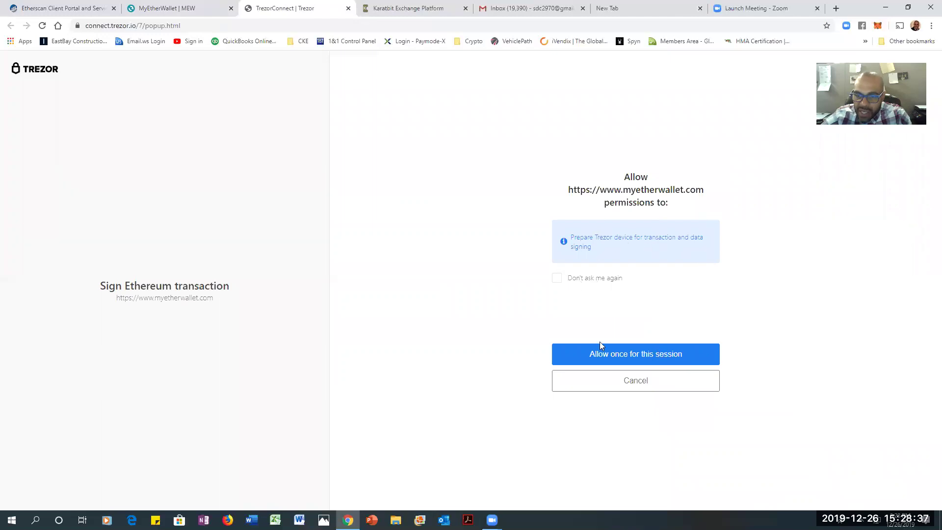
Allow MyEtherWallet to use the Trezor once for this session
click(620, 354)
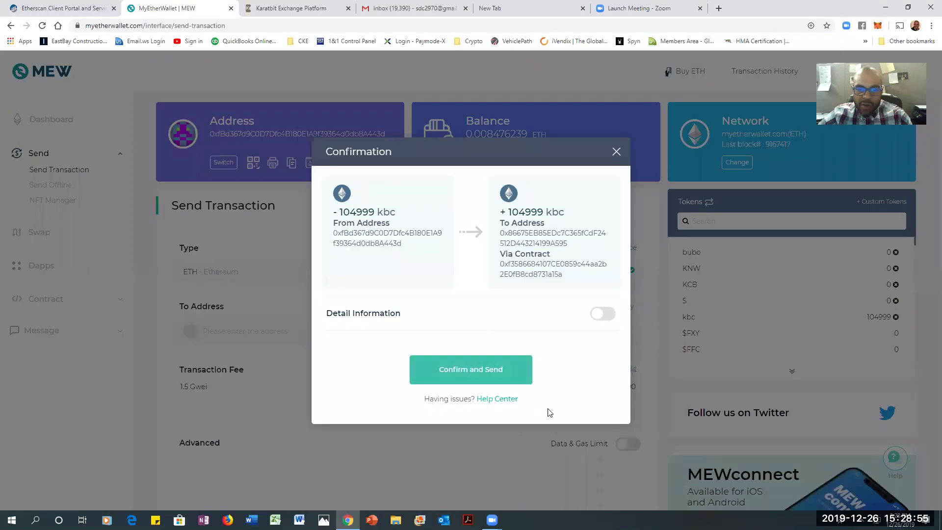
Confirm and send the 104999 kbc transfer to the KaratBit deposit address
click(471, 372)
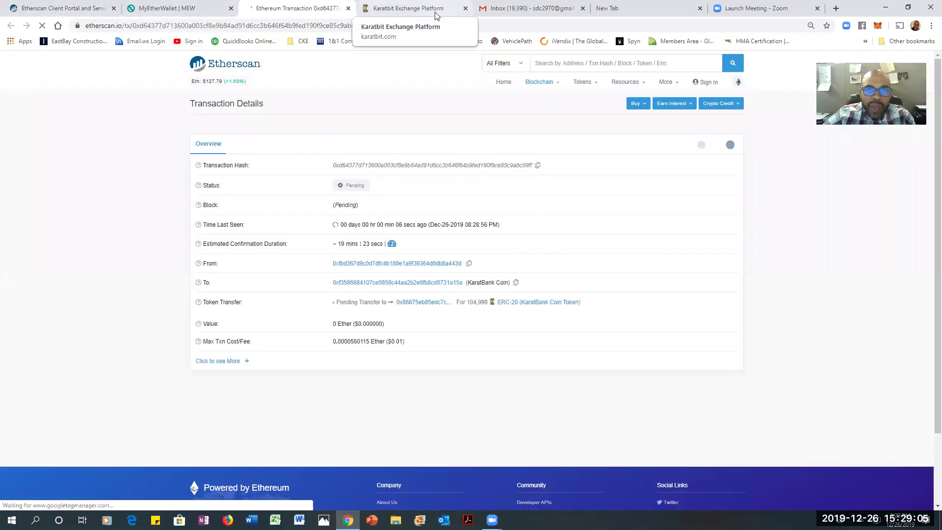
Verify KaratBit's Karatgold Coin balance still reads 0.0000000 KBC, then return to MyEtherWallet
click(435, 15)
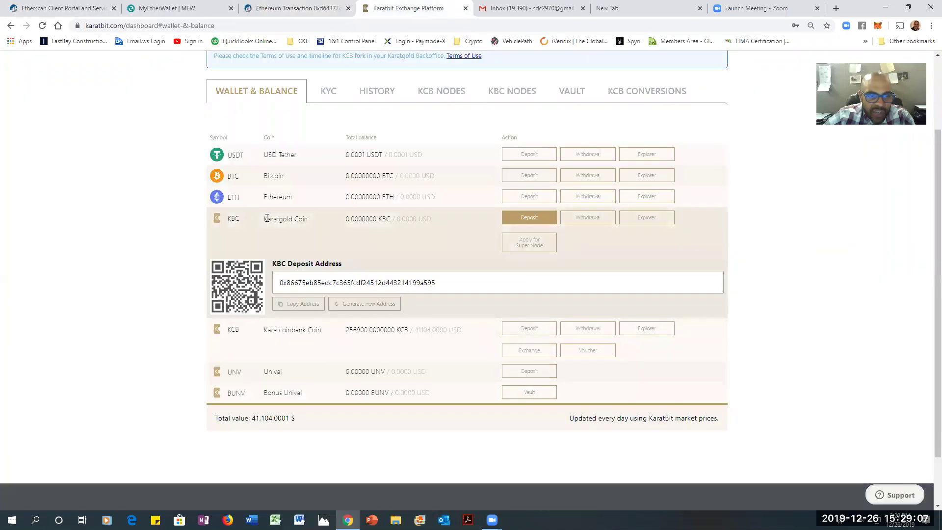
drag(261, 221, 450, 229)
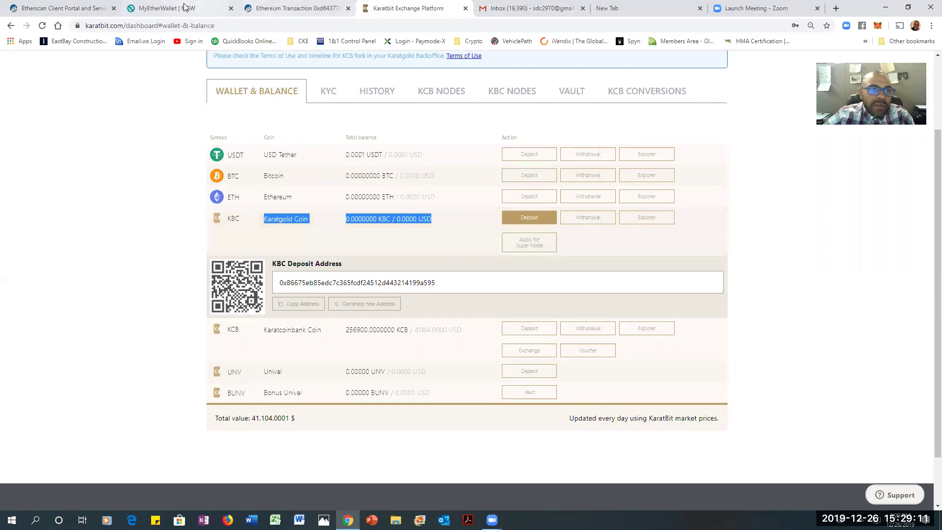
scroll(805, 216, up, 2)
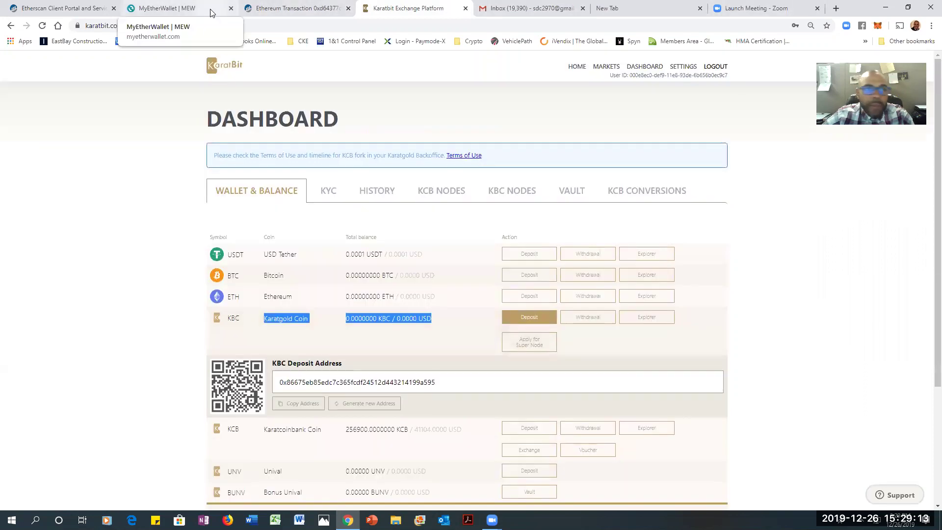
click(186, 9)
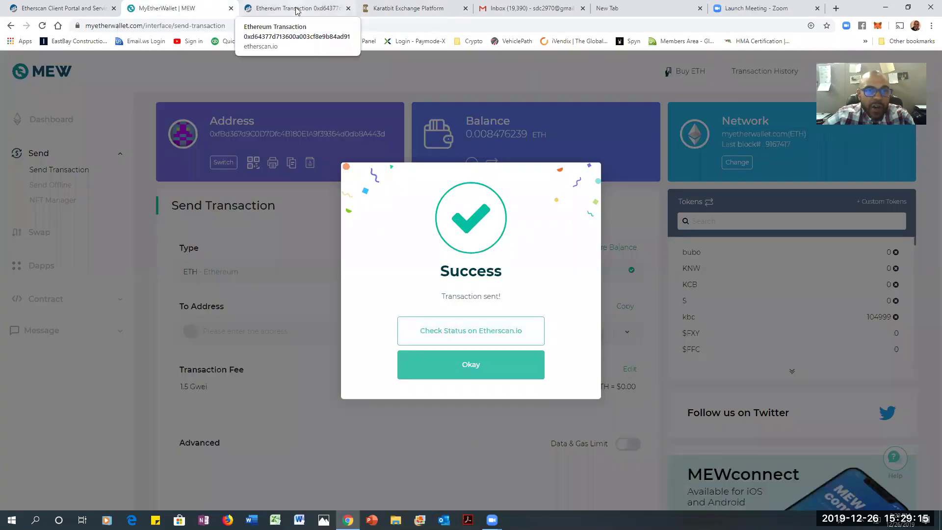
Switch to the Etherscan tab and watch the 104,999 KBC transfer reach Success
click(320, 6)
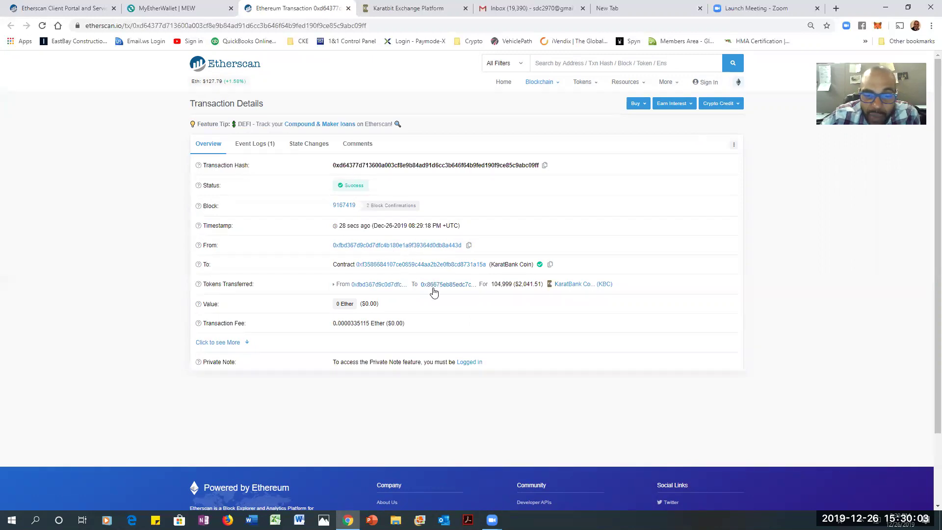
On Etherscan, verify the deposit address's 104,999 KBC transfer from 47 seconds ago, then return to KaratBit
click(437, 288)
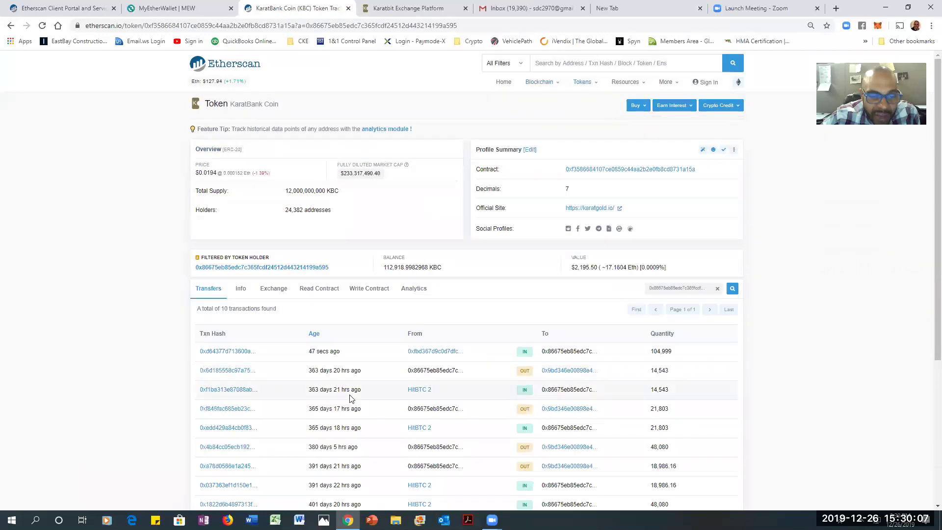
drag(303, 351, 352, 359)
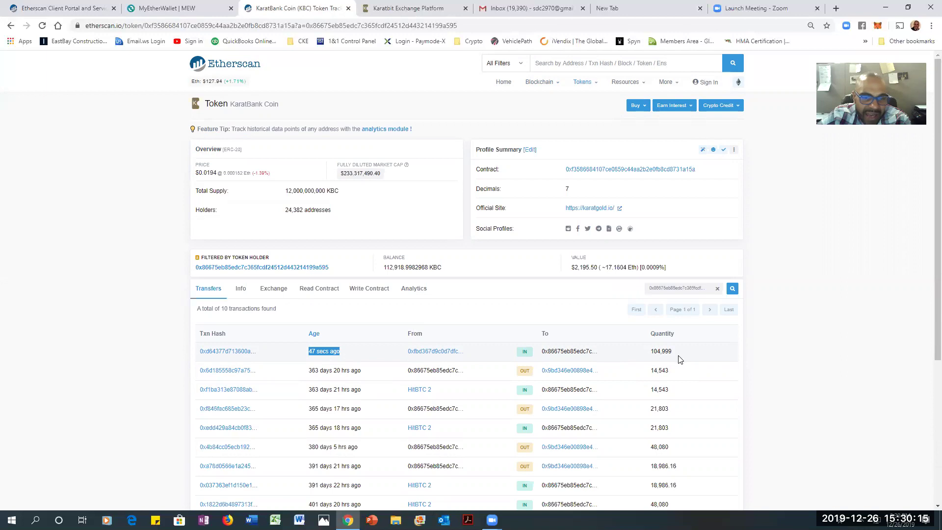
click(451, 8)
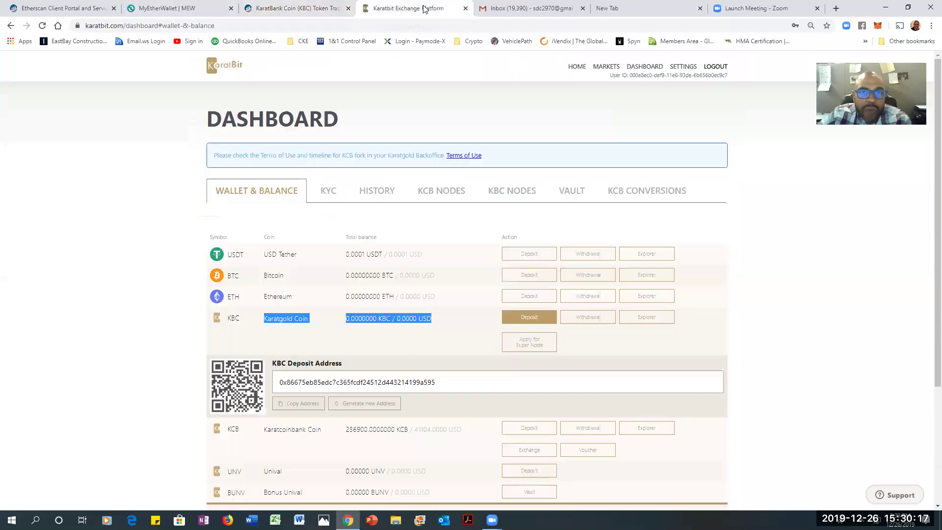
Collapse the KBC deposit address panel so the KCB row follows the KBC balance
click(268, 338)
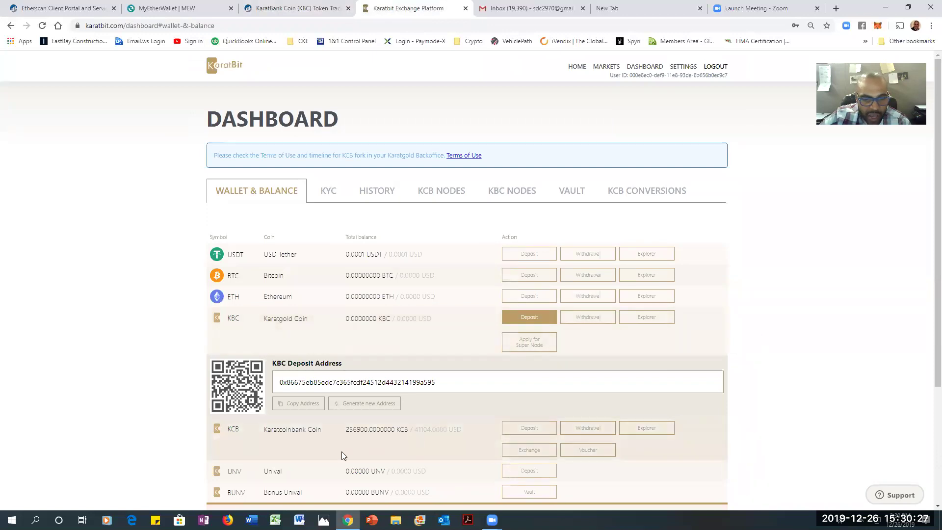
click(534, 318)
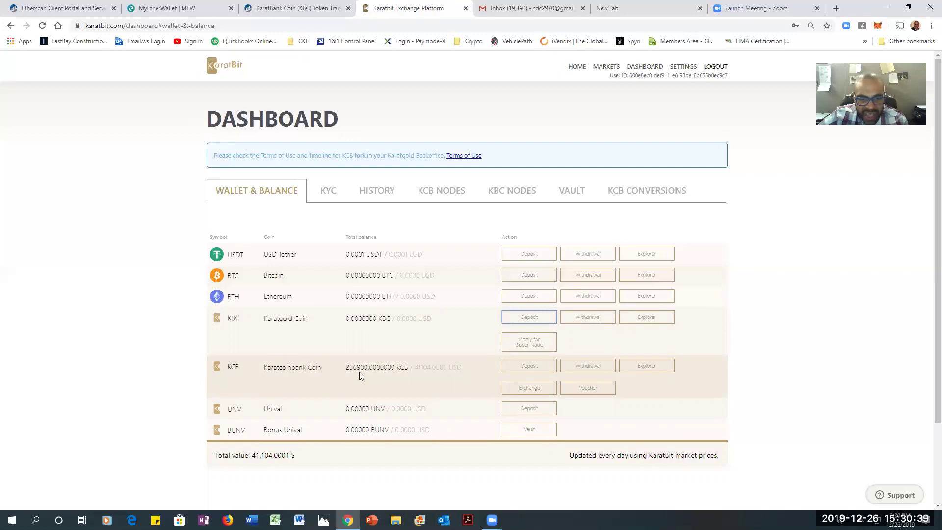
Start a KCB exchange and set the amount to 56000 KCB, quoted at 142240 KBC
click(536, 388)
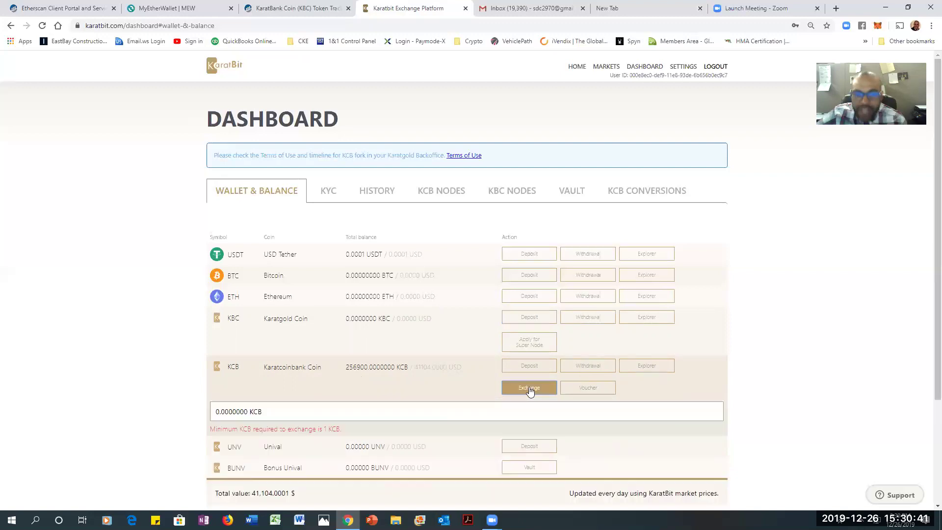
click(248, 413)
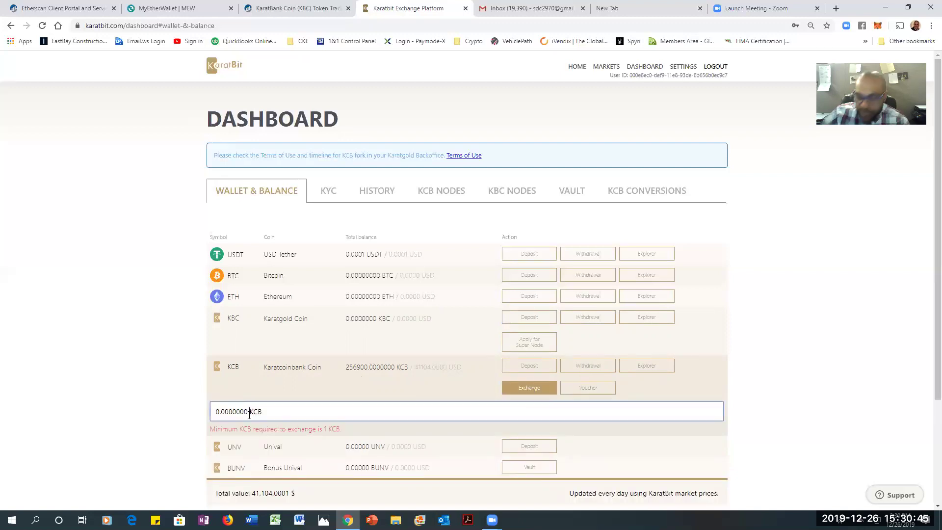
text(100000.00000)
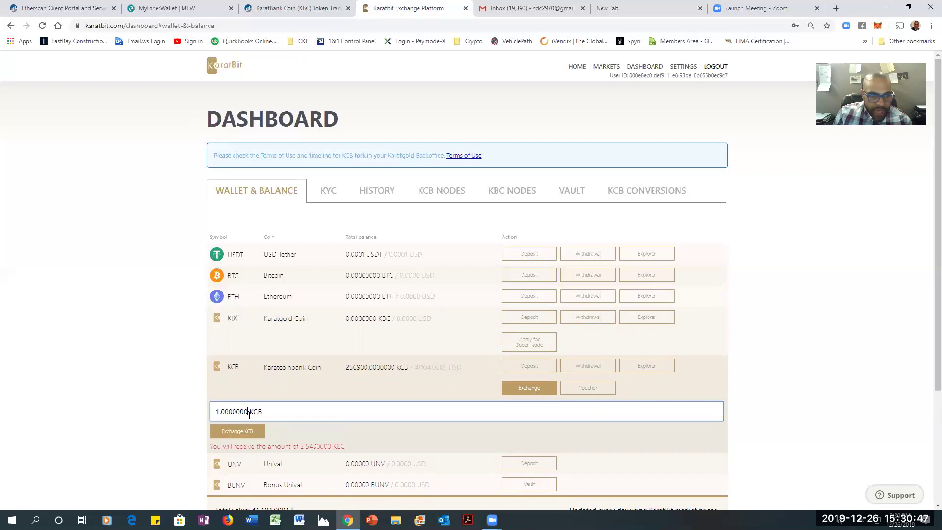
text(00)
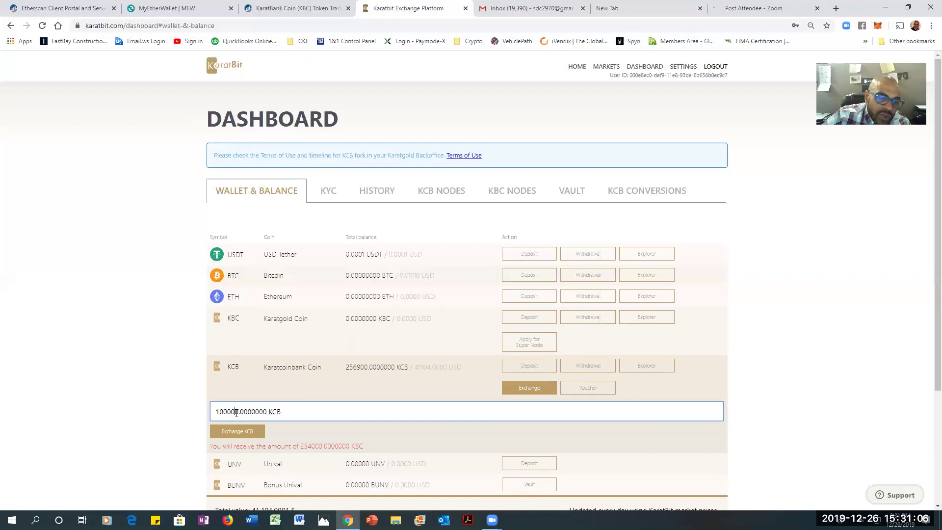
key(BackSpace)
key(BackSpace)
key(BackSpace)
key(BackSpace)
key(BackSpace)
key(BackSpace)
key(BackSpace)
key(BackSpace)
key(BackSpace)
key(BackSpace)
key(BackSpace)
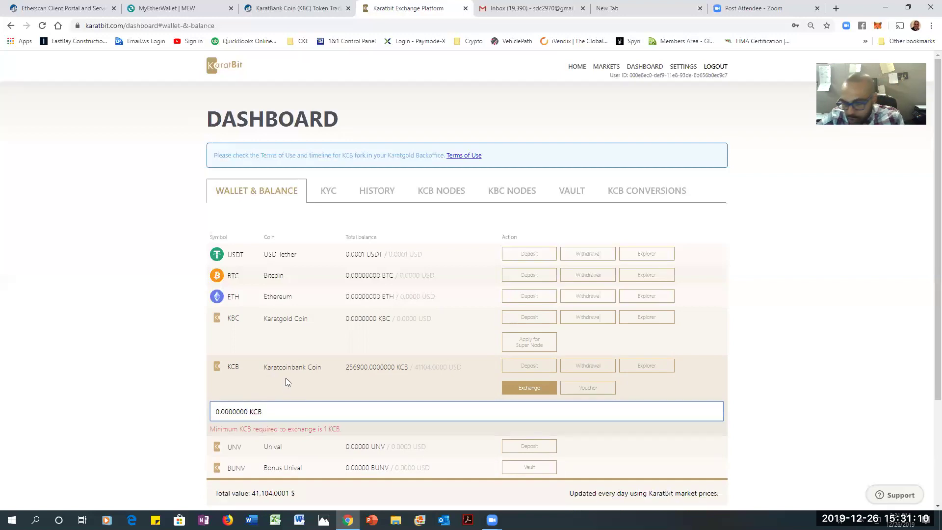
text(9)
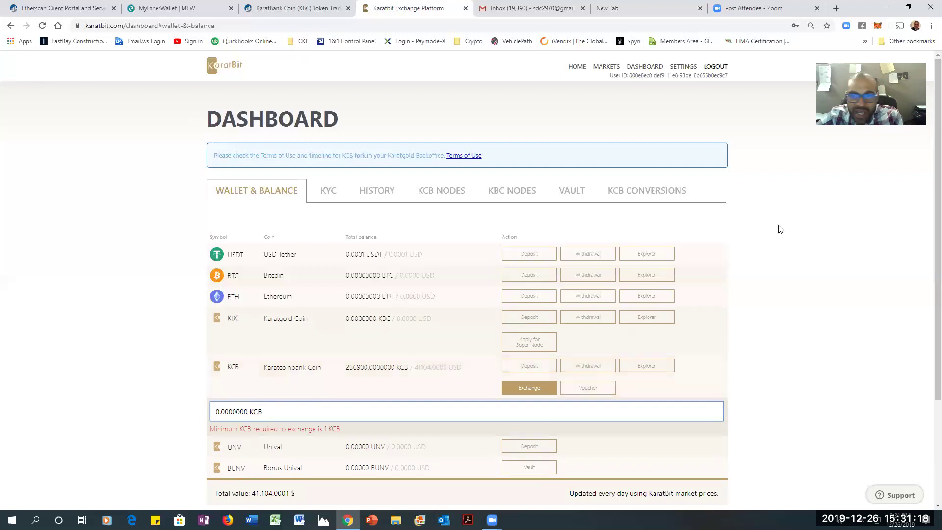
click(666, 195)
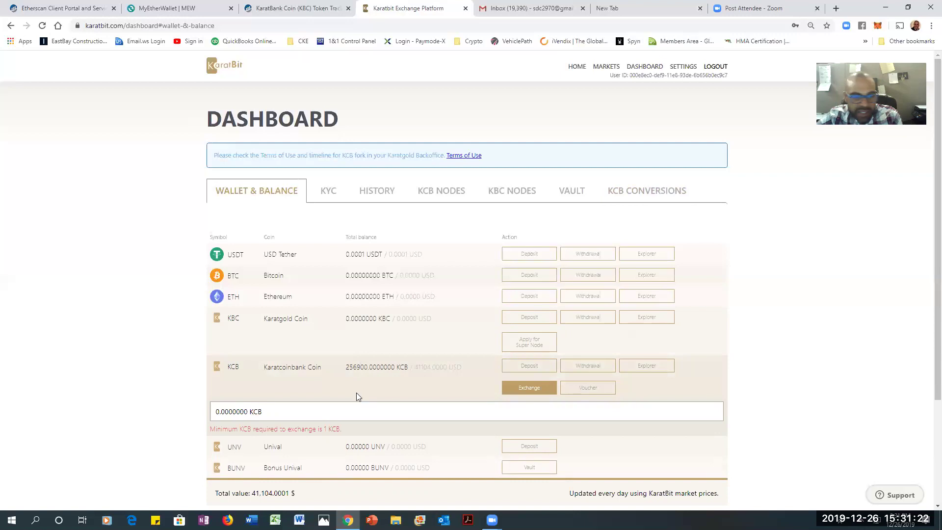
click(251, 411)
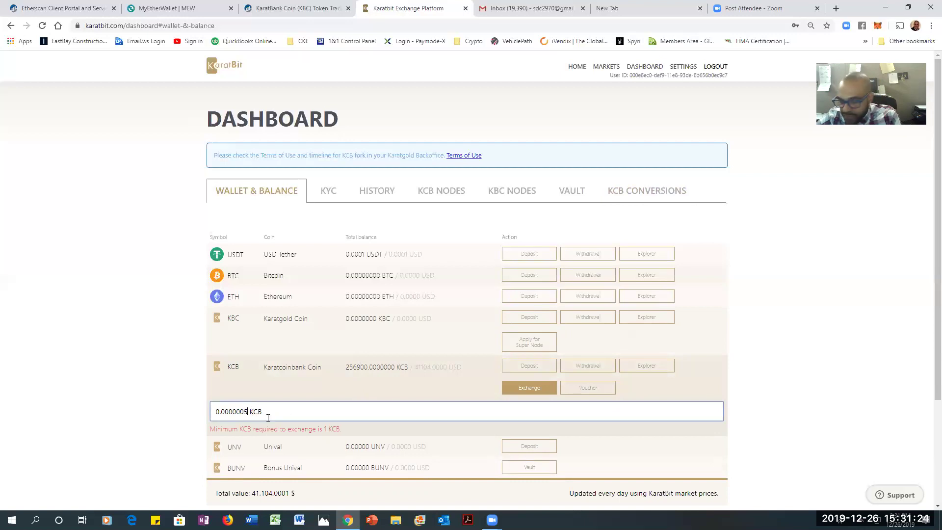
text(56000.0000000)
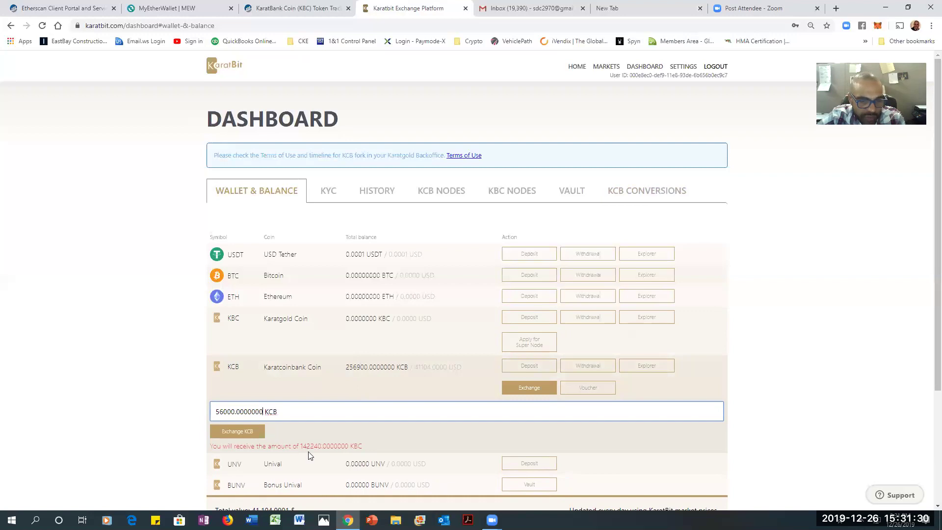
Submit and confirm the 56000 KCB to 142240 KBC swap, leaving 200900 KCB
click(236, 432)
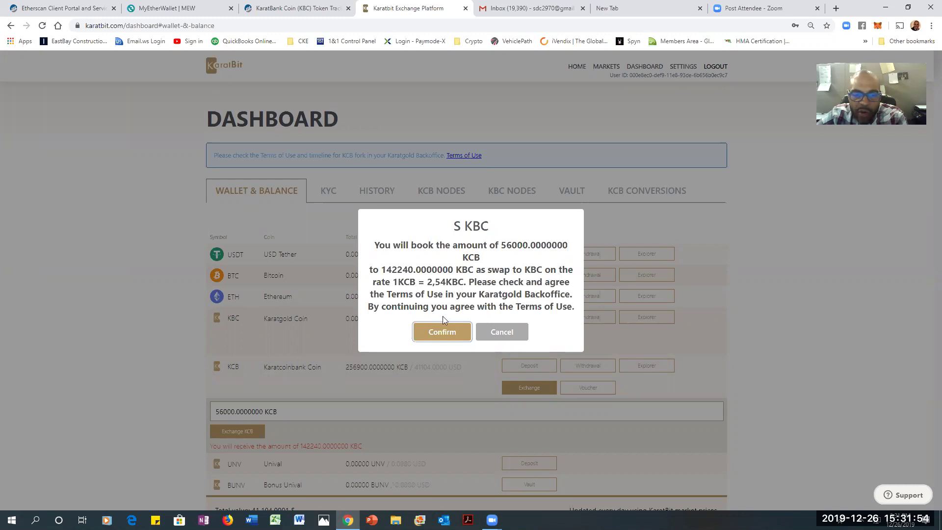
click(431, 333)
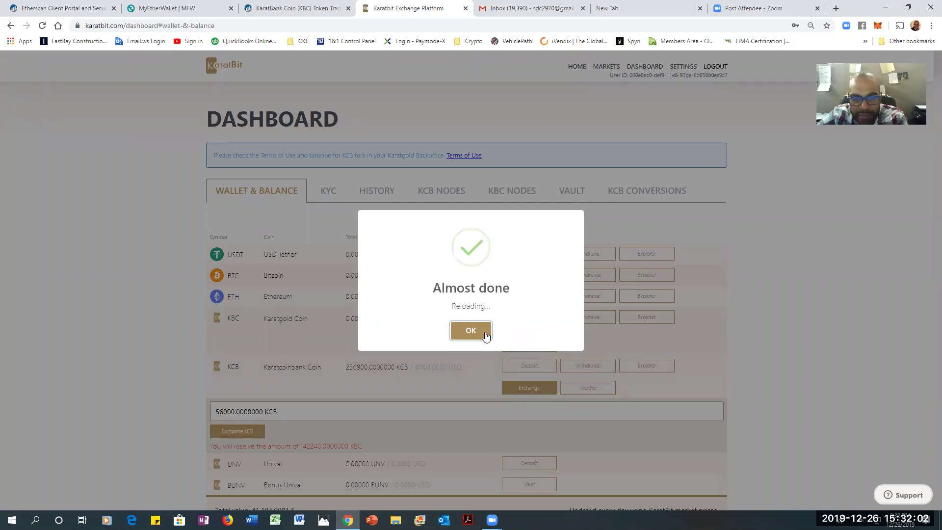
click(485, 334)
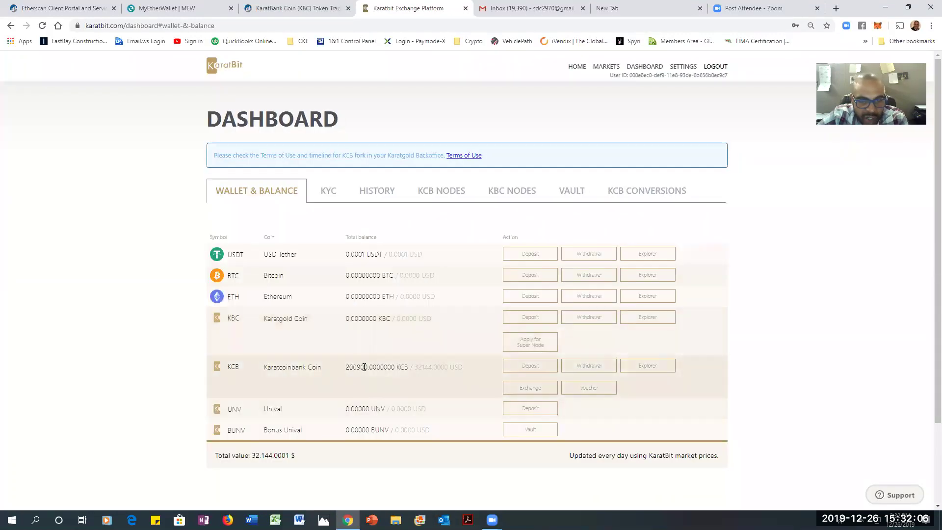
click(632, 191)
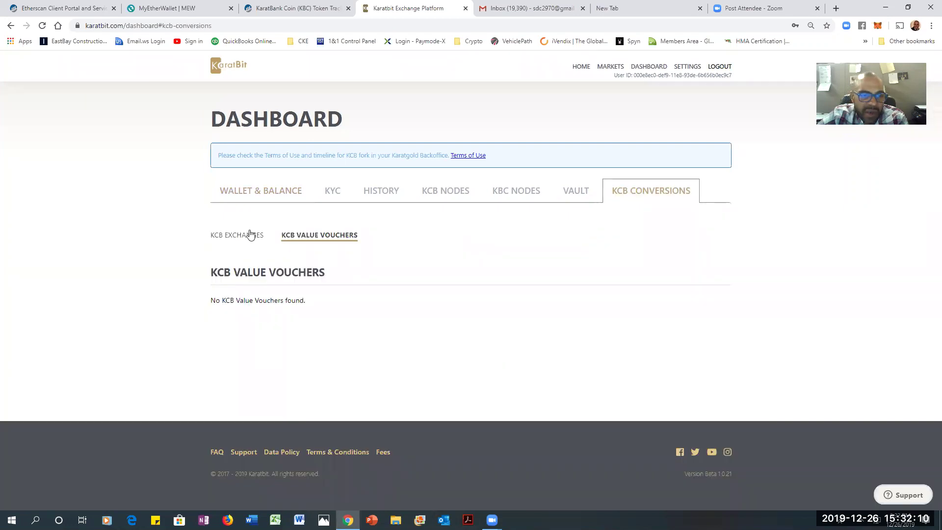
click(250, 236)
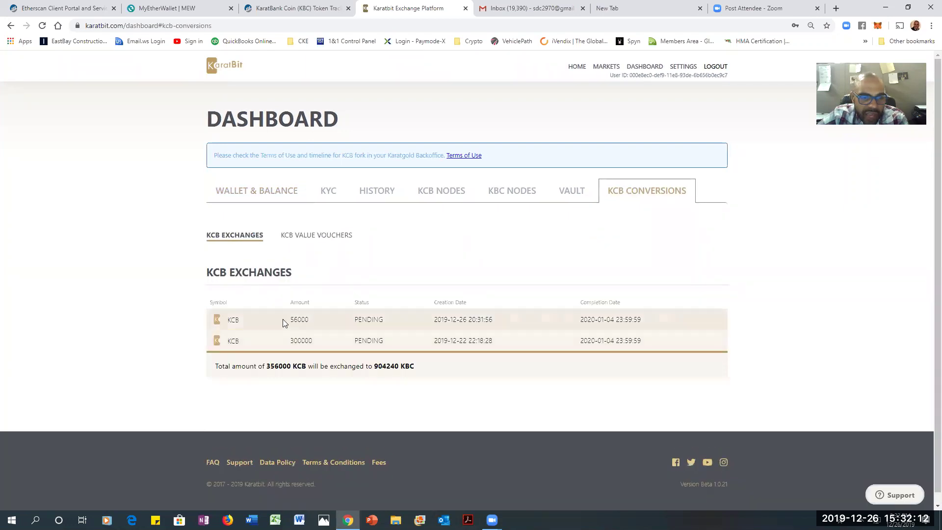
drag(289, 320, 749, 366)
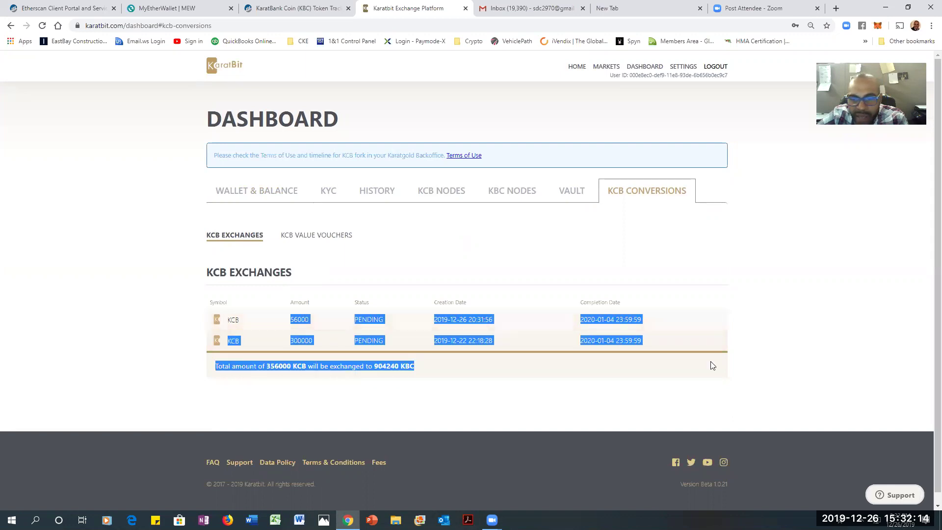
click(337, 332)
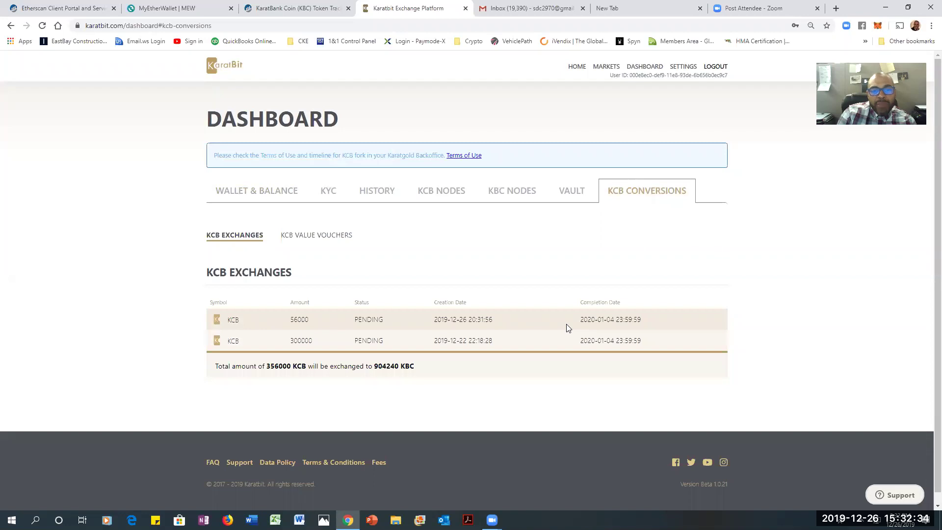
click(286, 196)
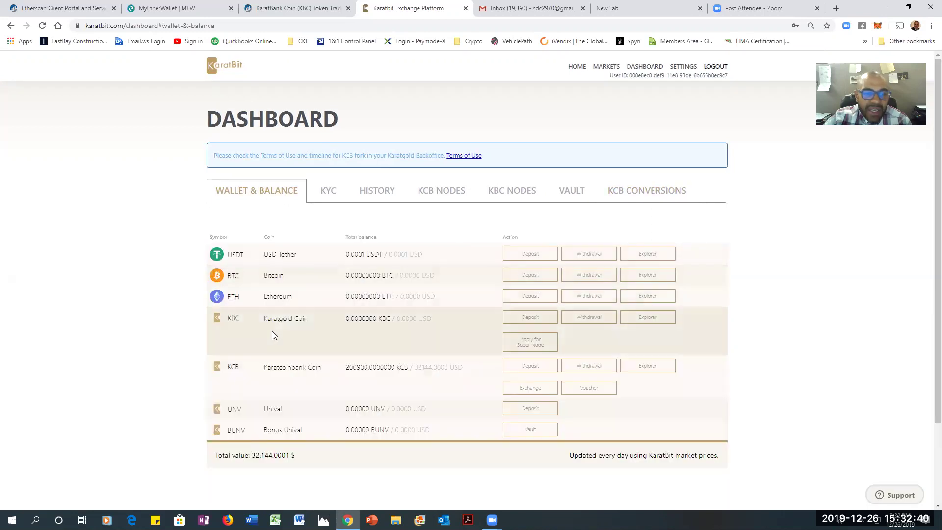
drag(212, 315, 446, 325)
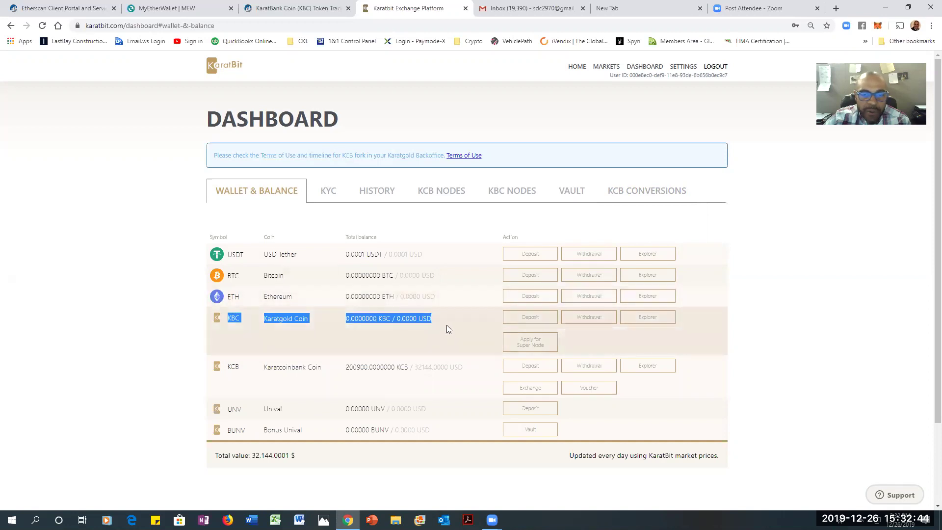
click(645, 200)
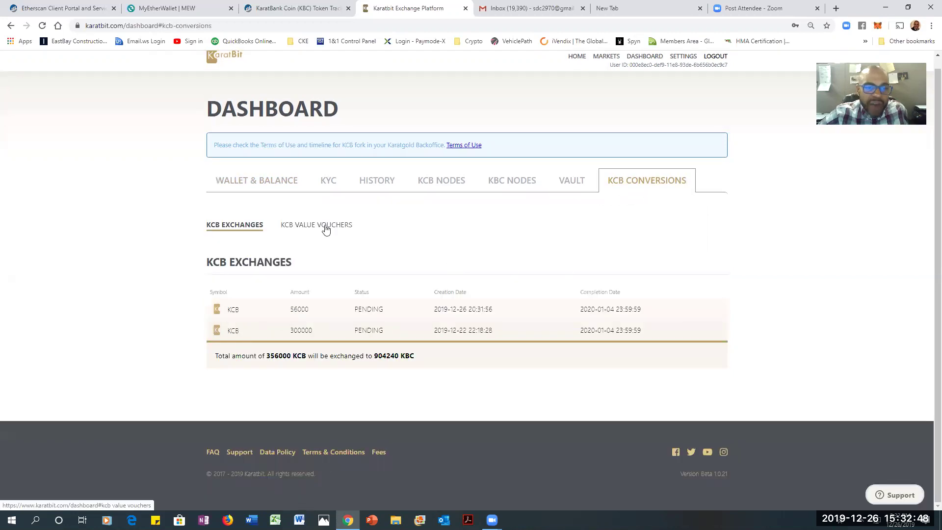
click(322, 225)
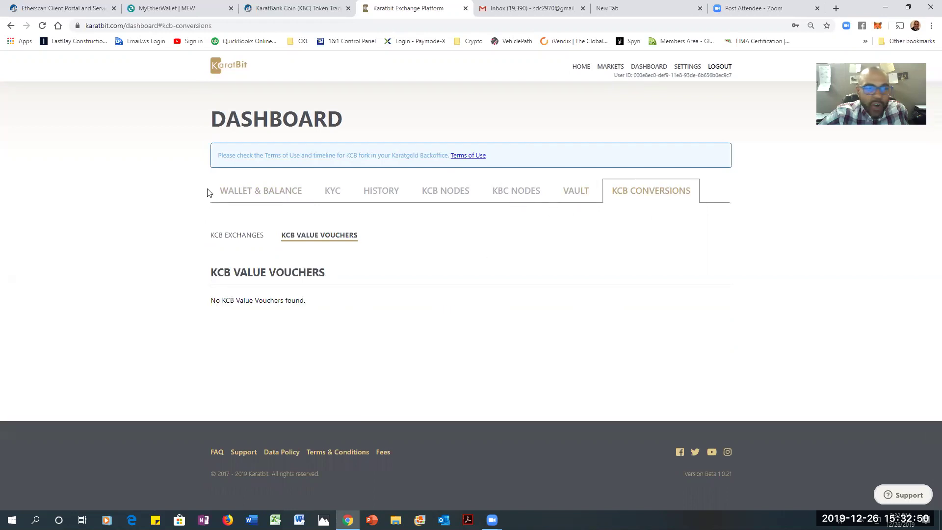
click(241, 190)
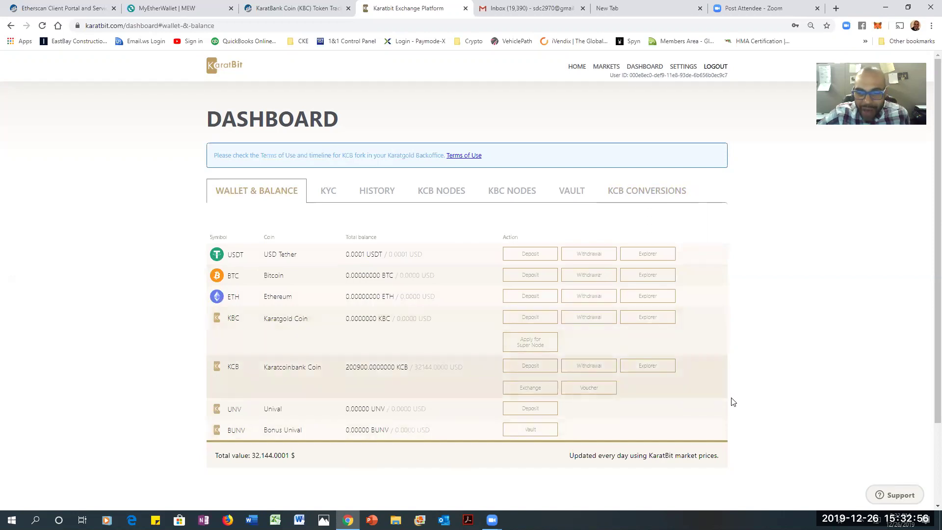
Start a KCB value voucher and enter 200900 KCB as the amount, replacing 150000
click(604, 391)
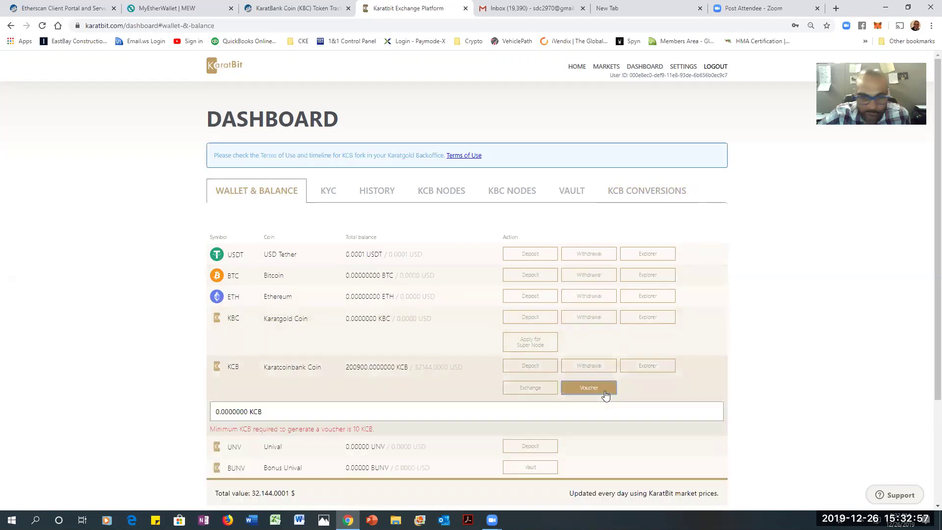
click(248, 412)
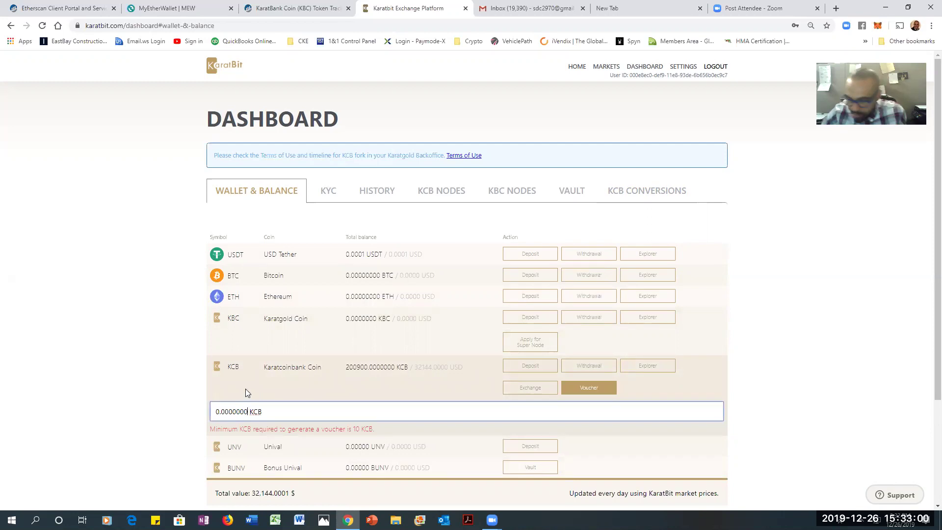
text(150)
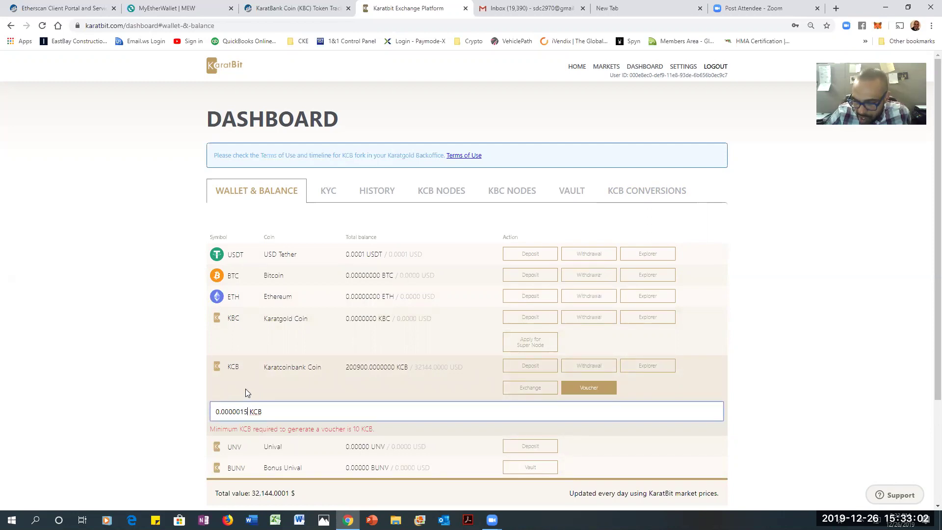
text(000.000000)
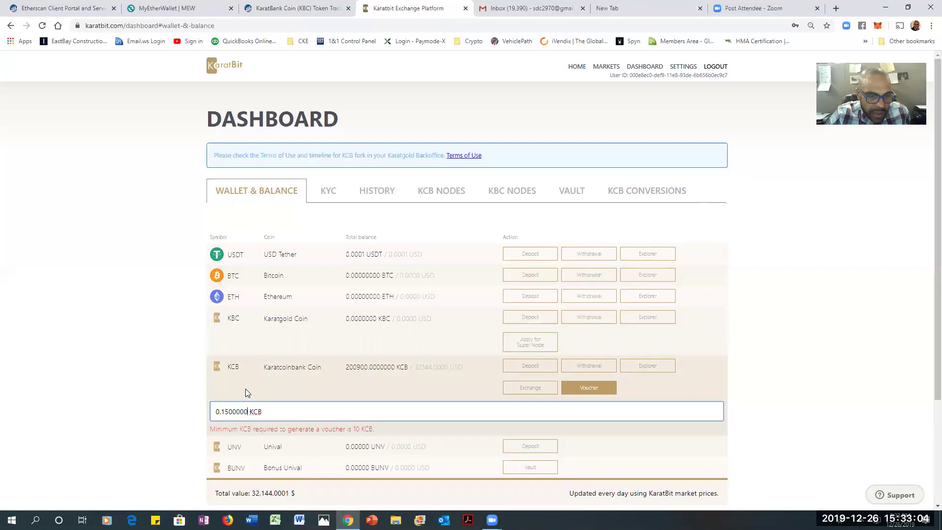
text(0)
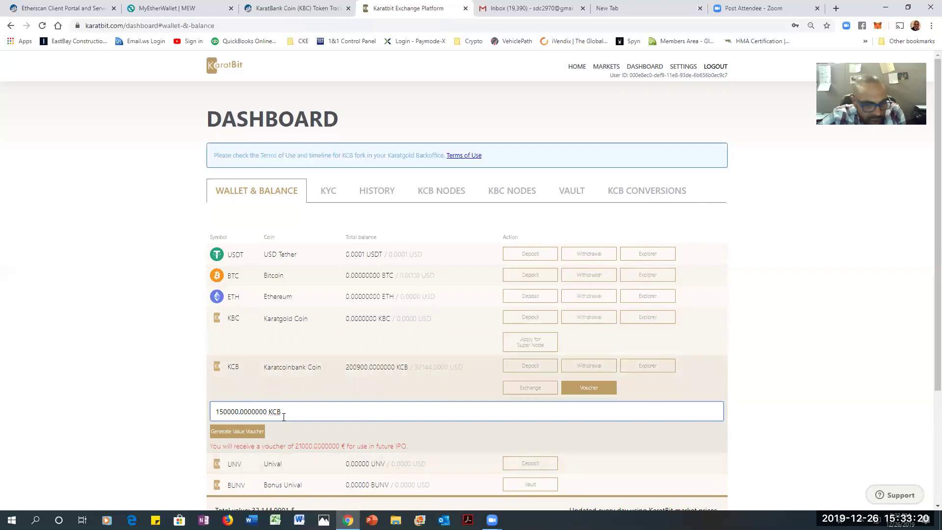
key(ctrl+a)
key(BackSpace)
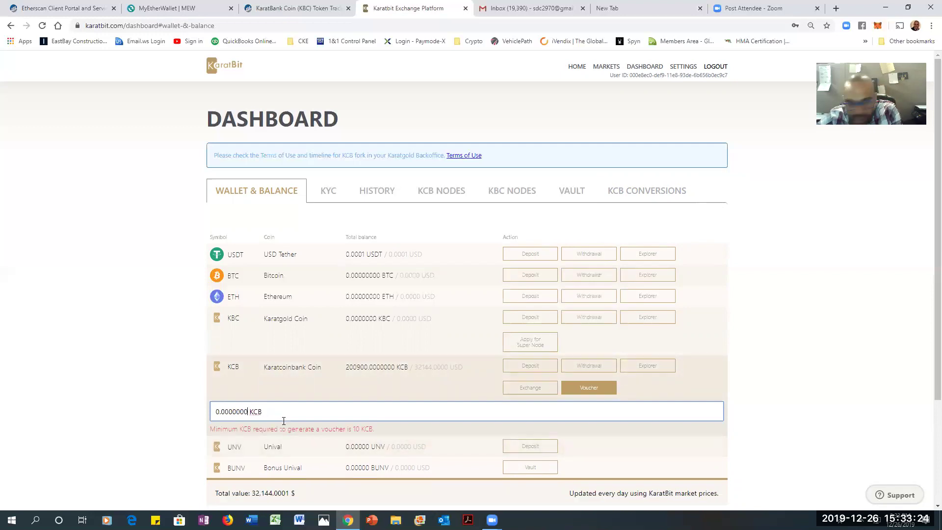
text(200)
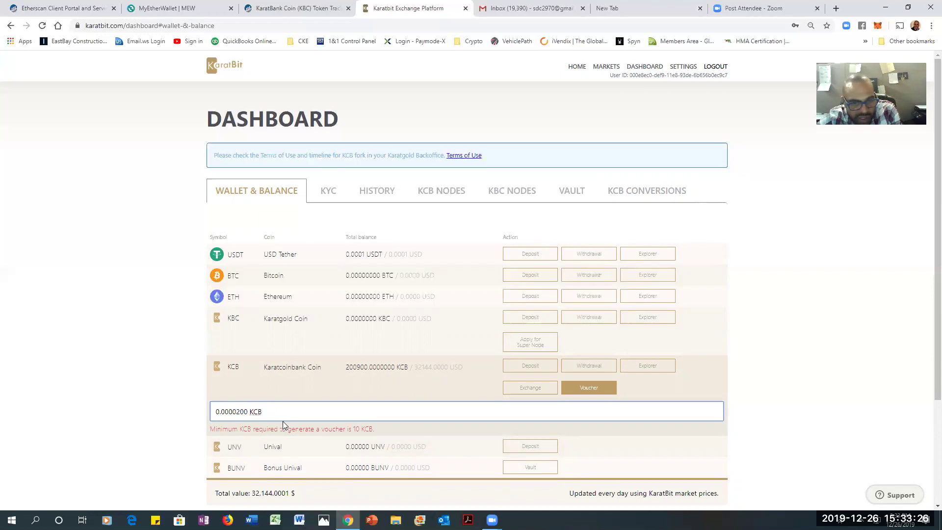
text(900.000)
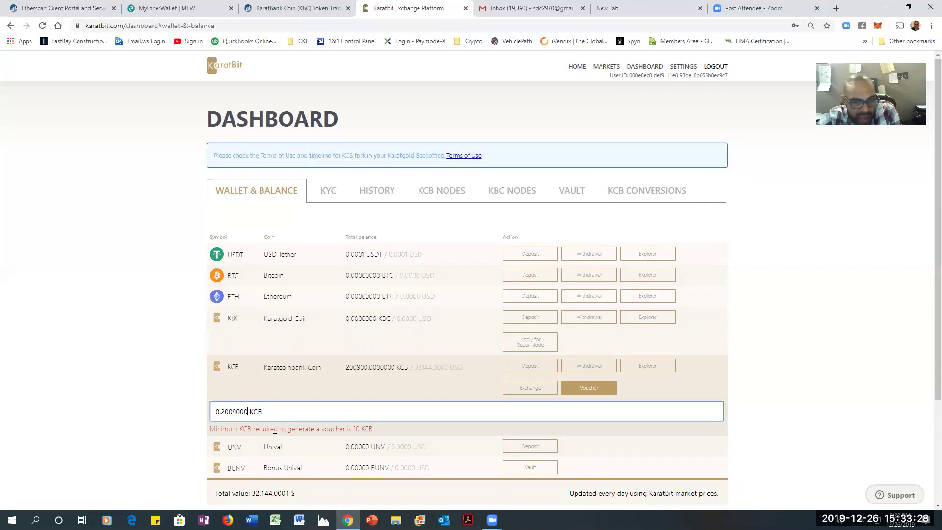
text(00)
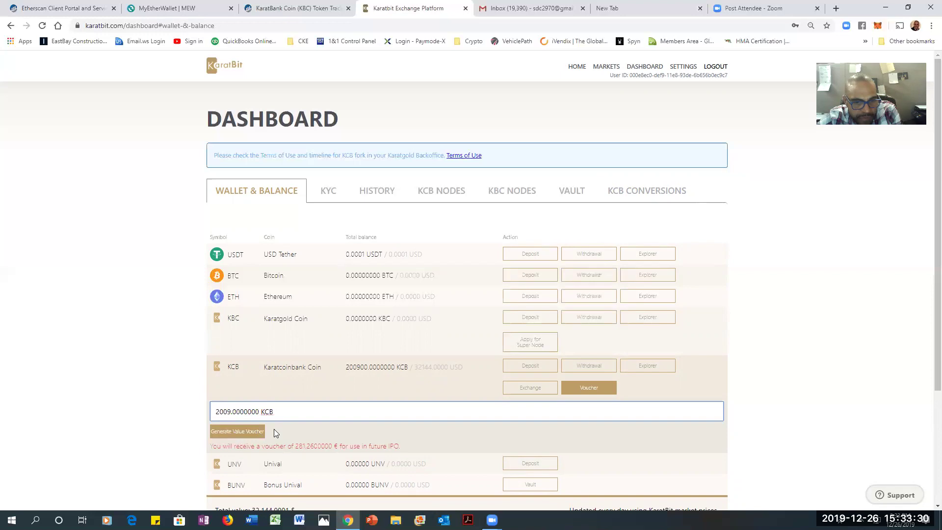
text(00)
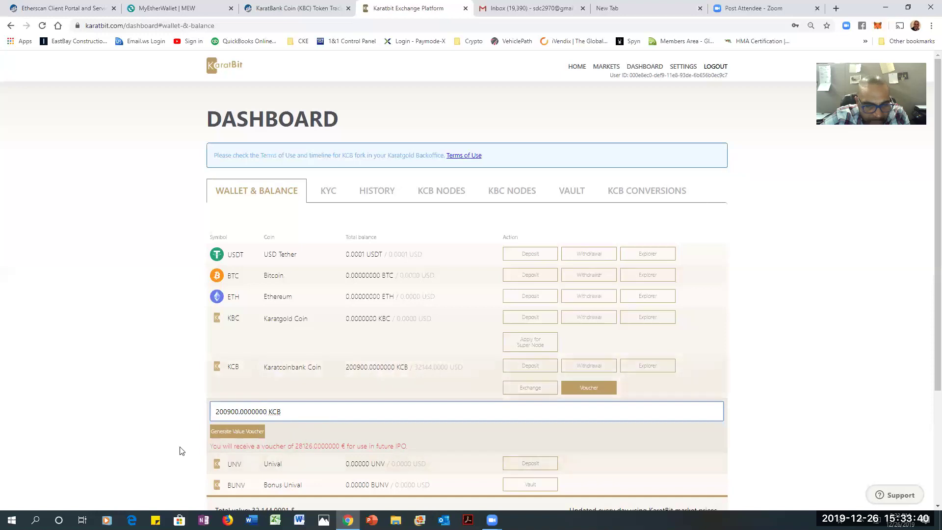
Generate and confirm the 200900 KCB value voucher, dropping the KCB balance to 0
click(242, 433)
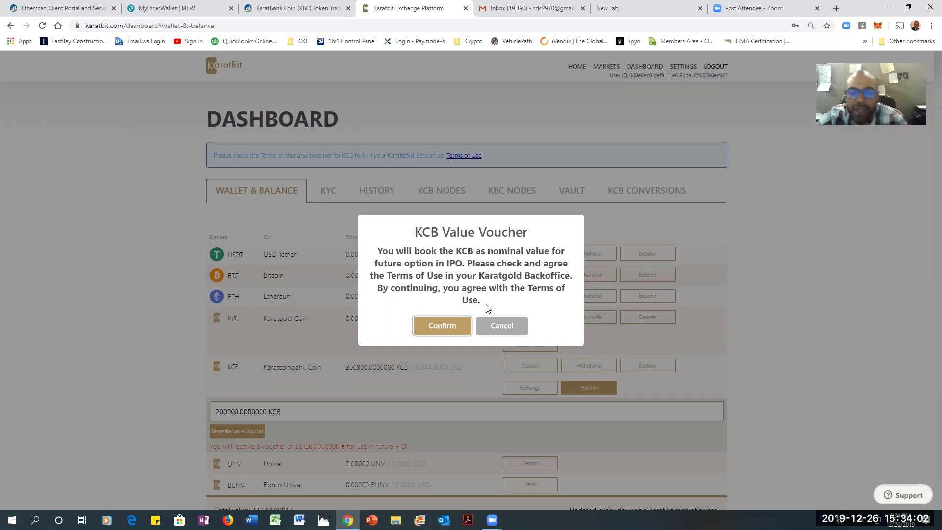
click(451, 328)
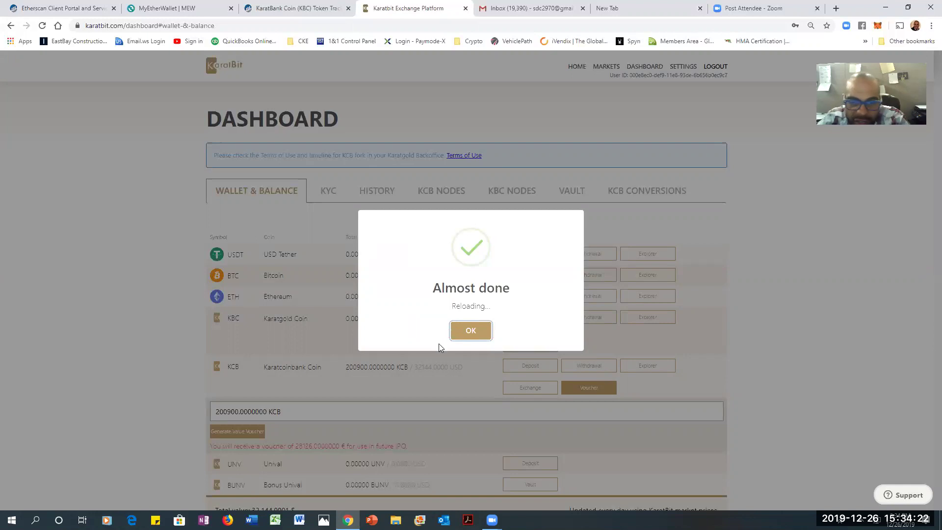
click(470, 330)
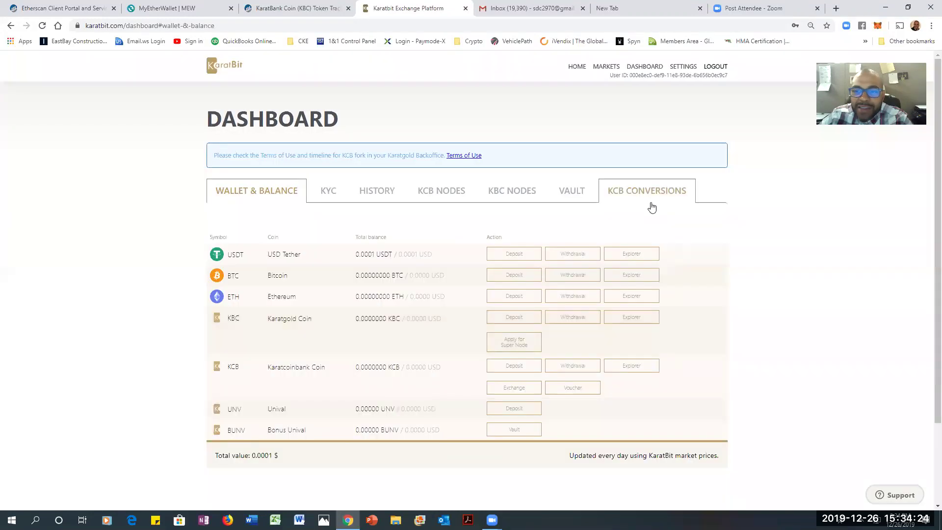
Open the KCB Conversions section to find the pending 200900 KCB voucher
click(641, 191)
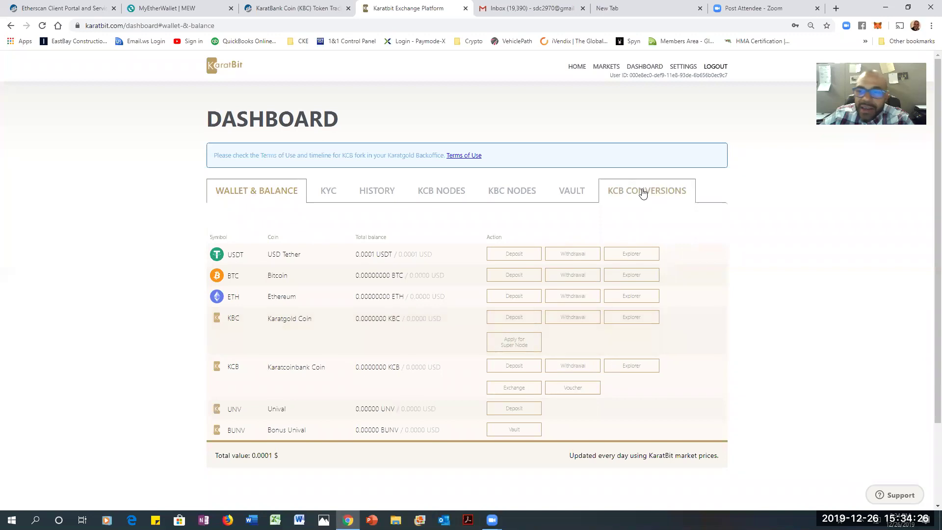